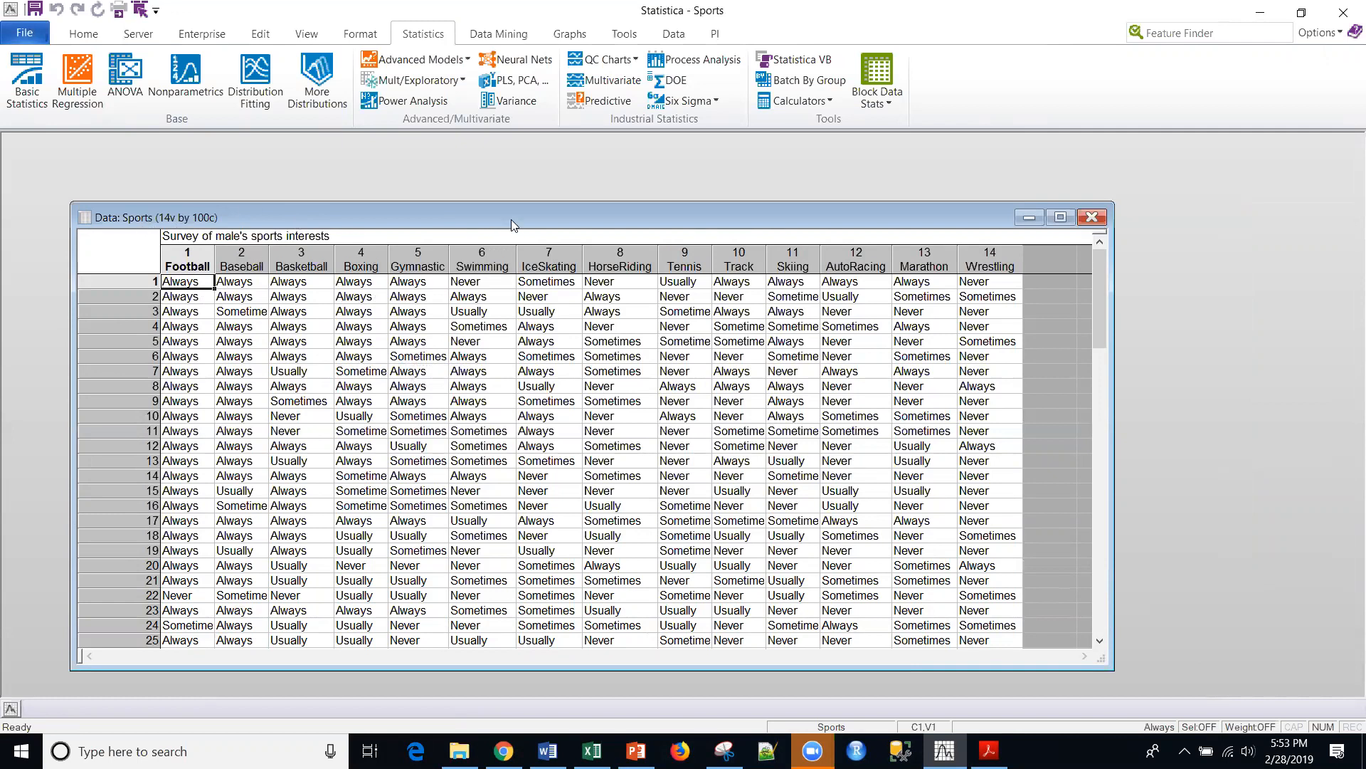
Step: Start a Tables and banners analysis from Basic Statistics on the Sports data
drag(509, 215, 498, 167)
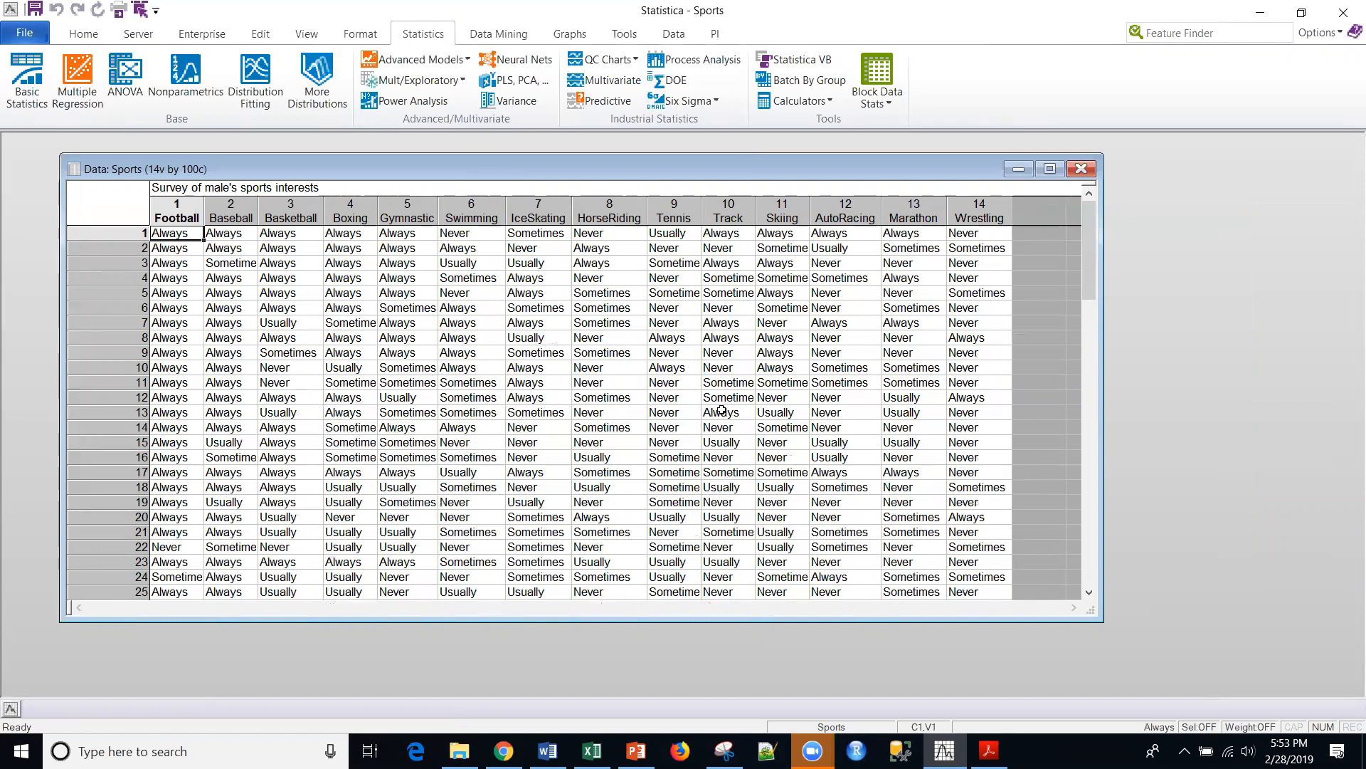
click(37, 63)
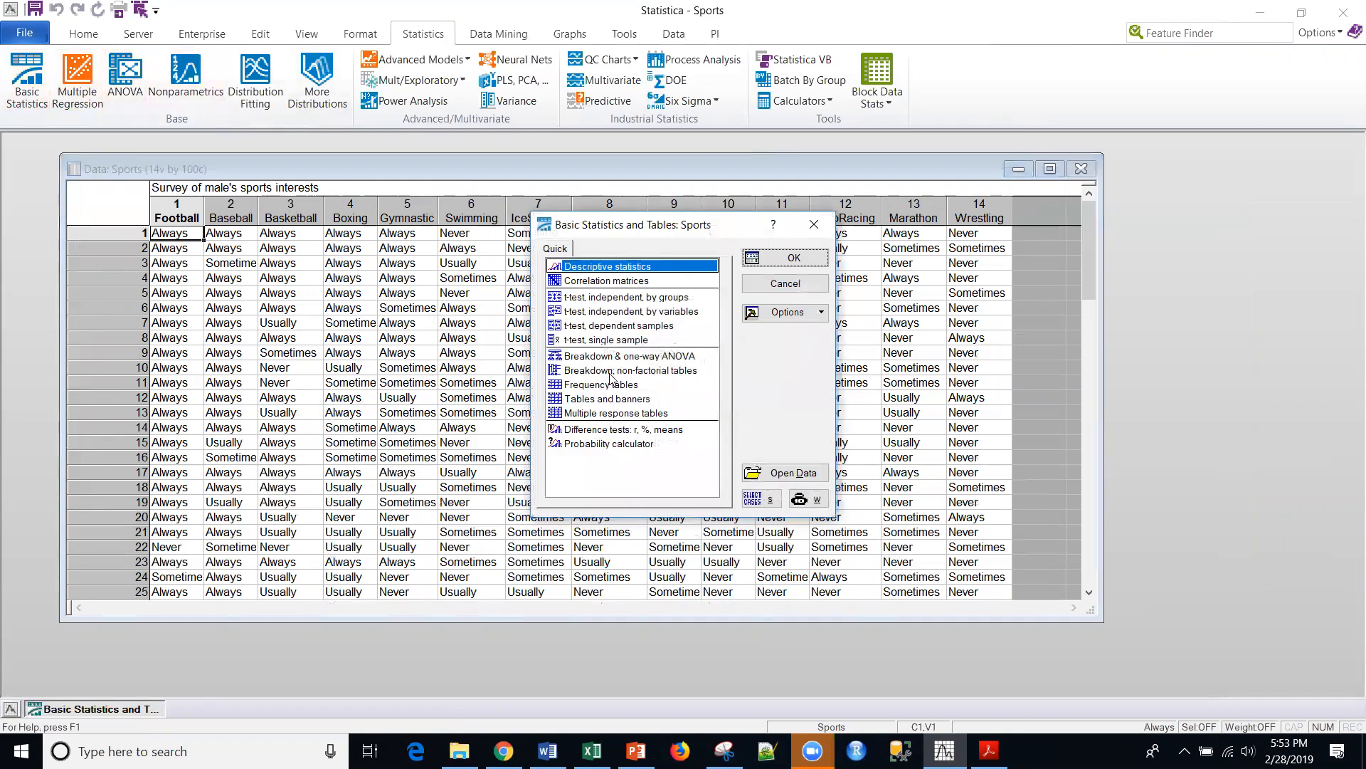
click(603, 400)
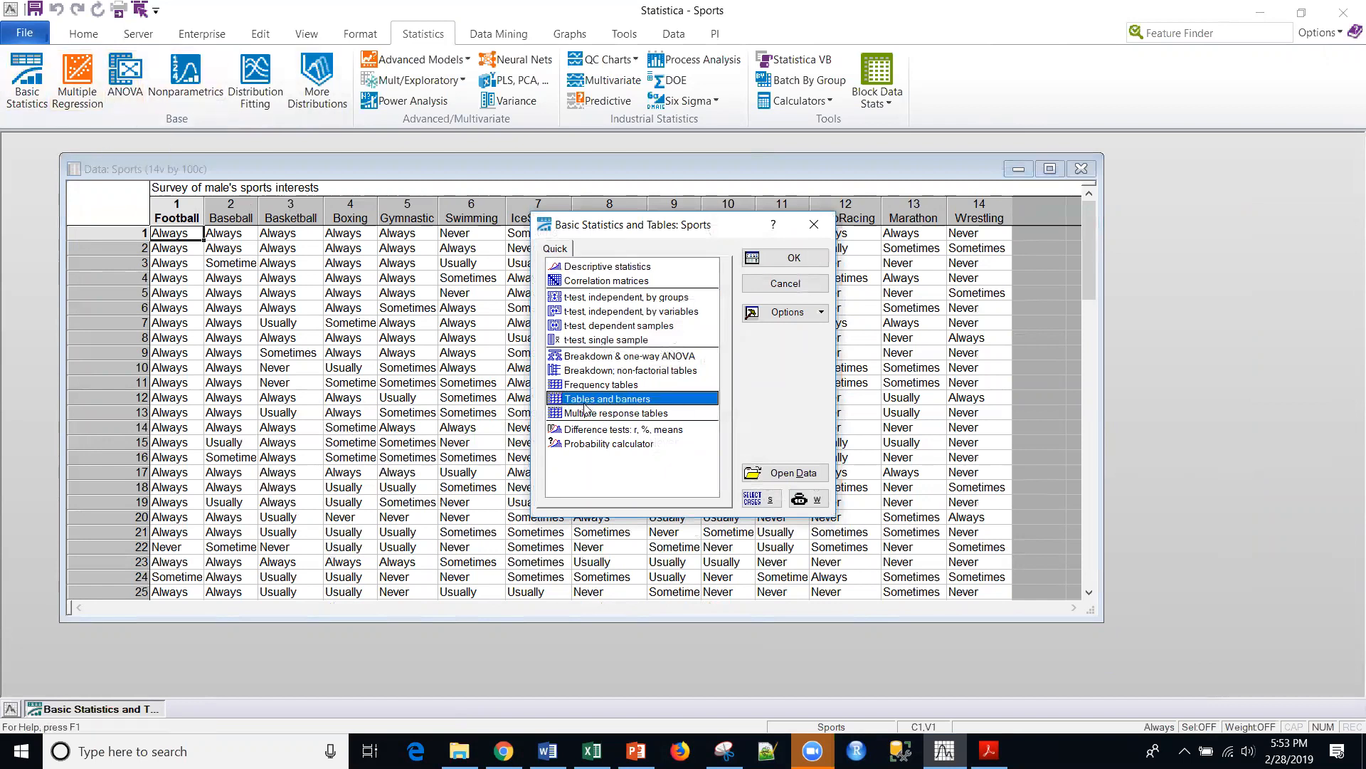
click(801, 259)
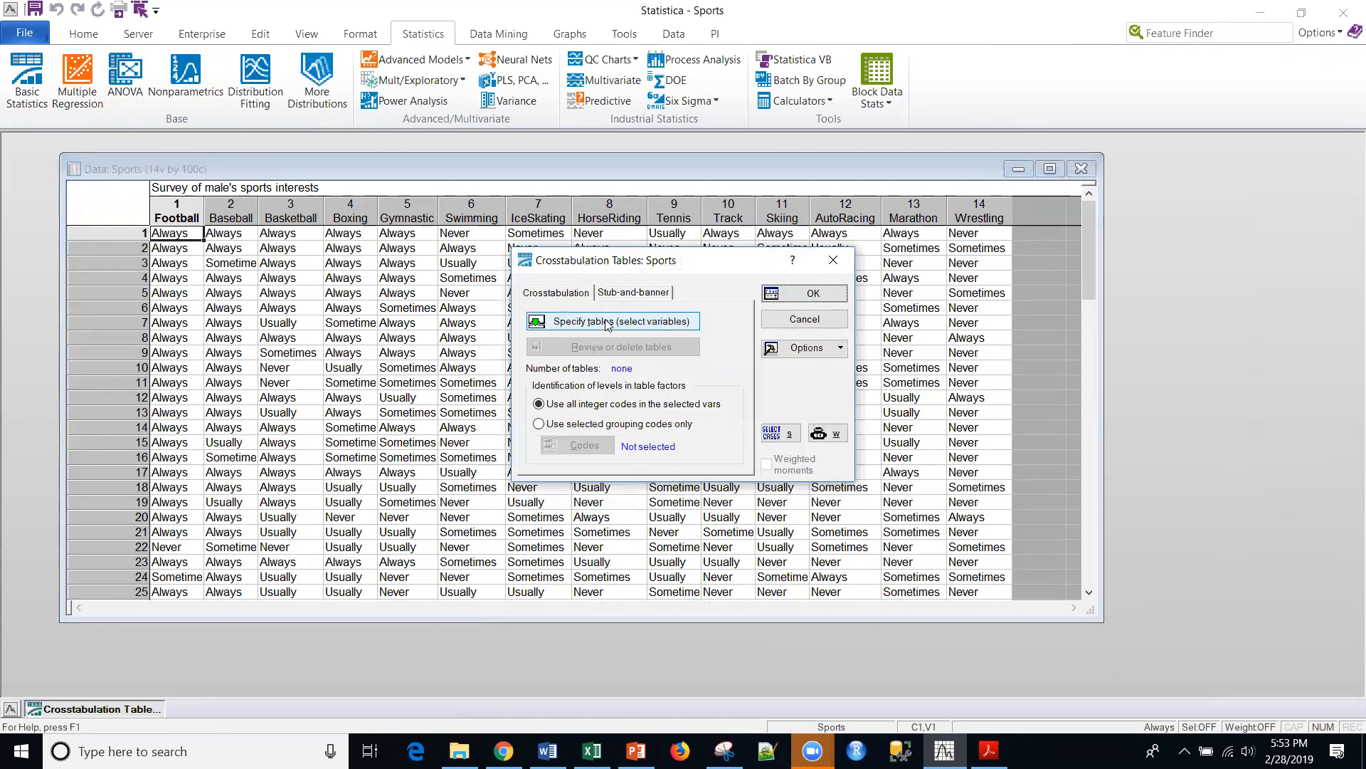
Step: Specify a two-way crosstabulation with Football in the first grouping list and Baseball in the second
click(607, 322)
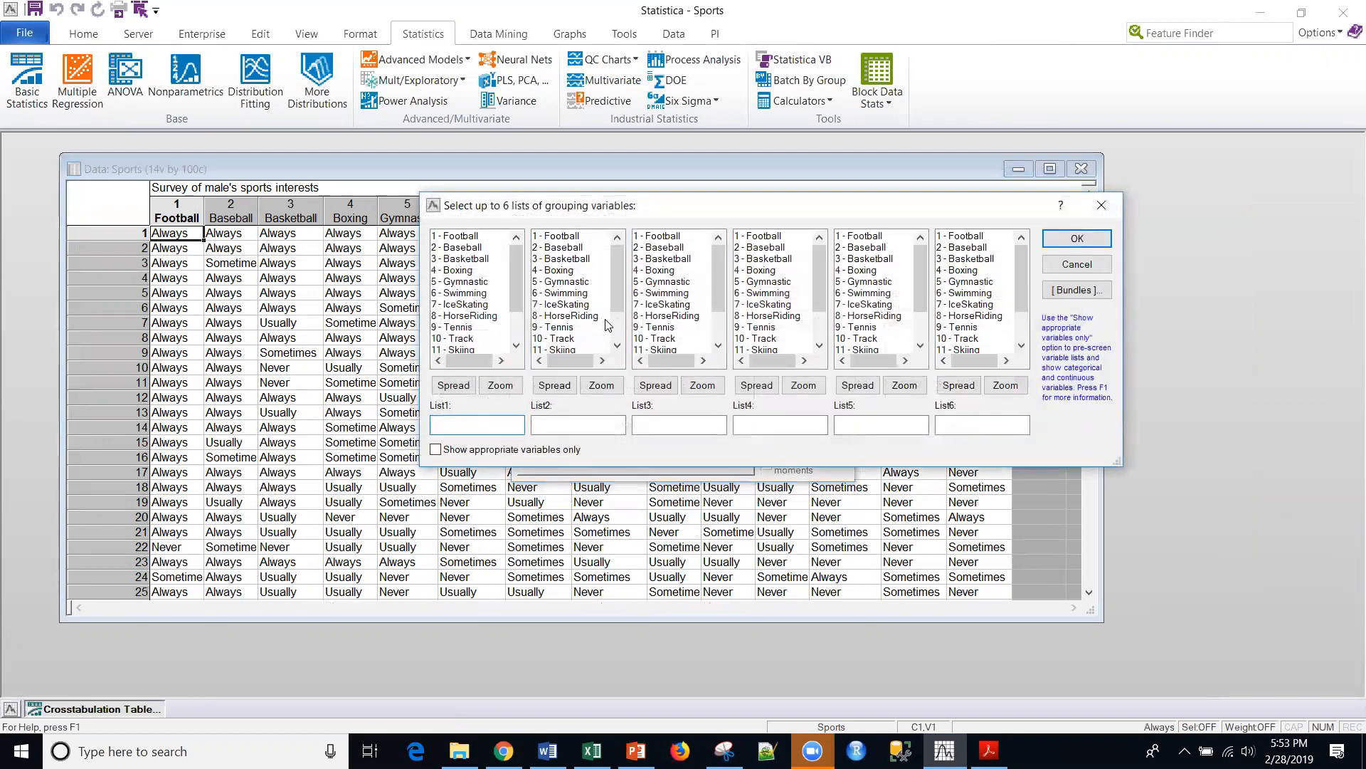
click(464, 236)
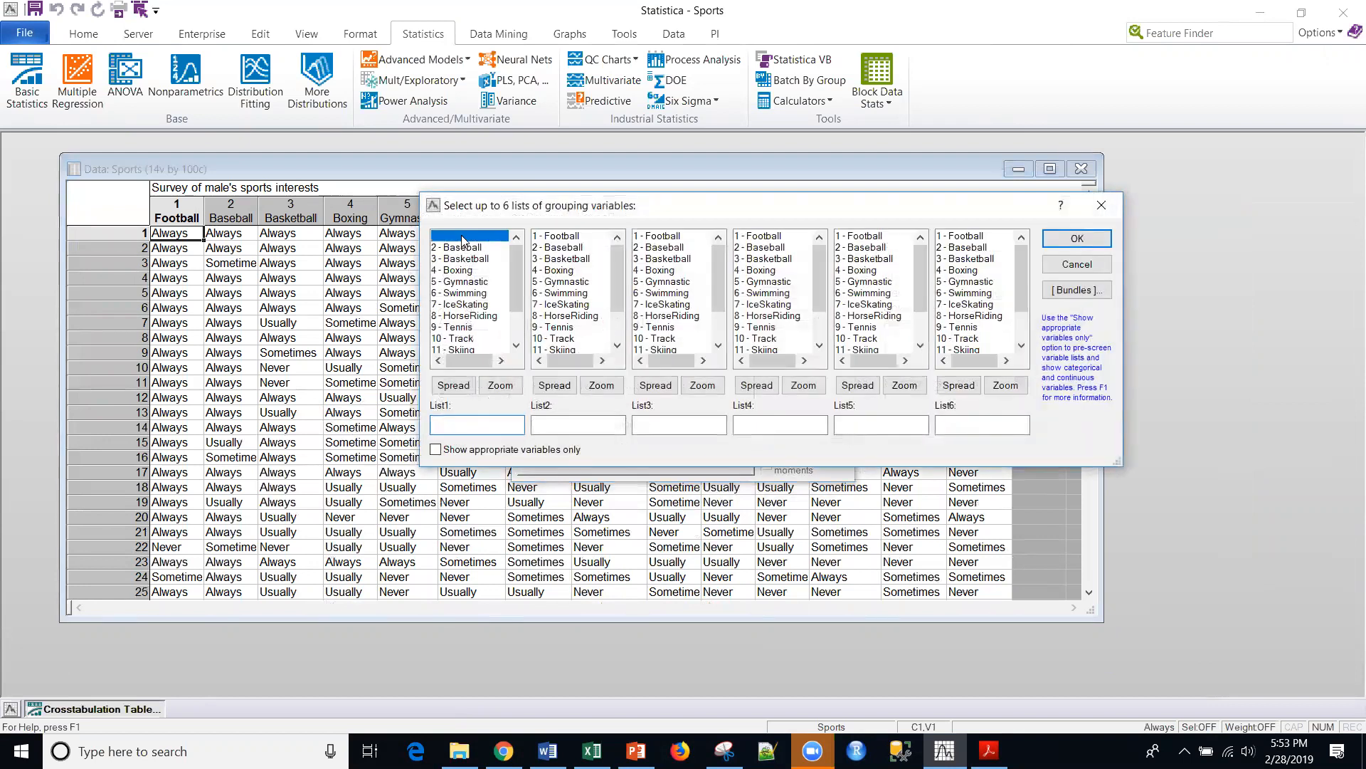
click(551, 250)
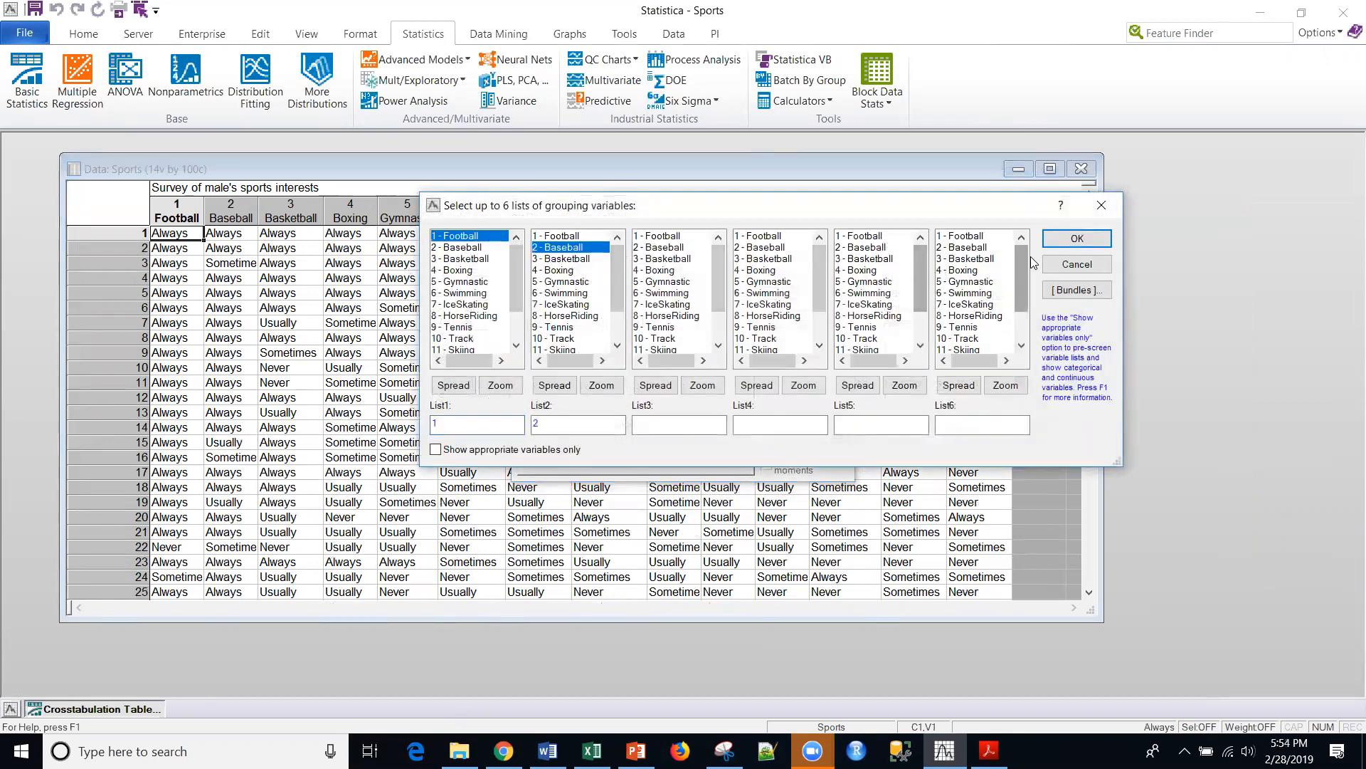
click(1051, 240)
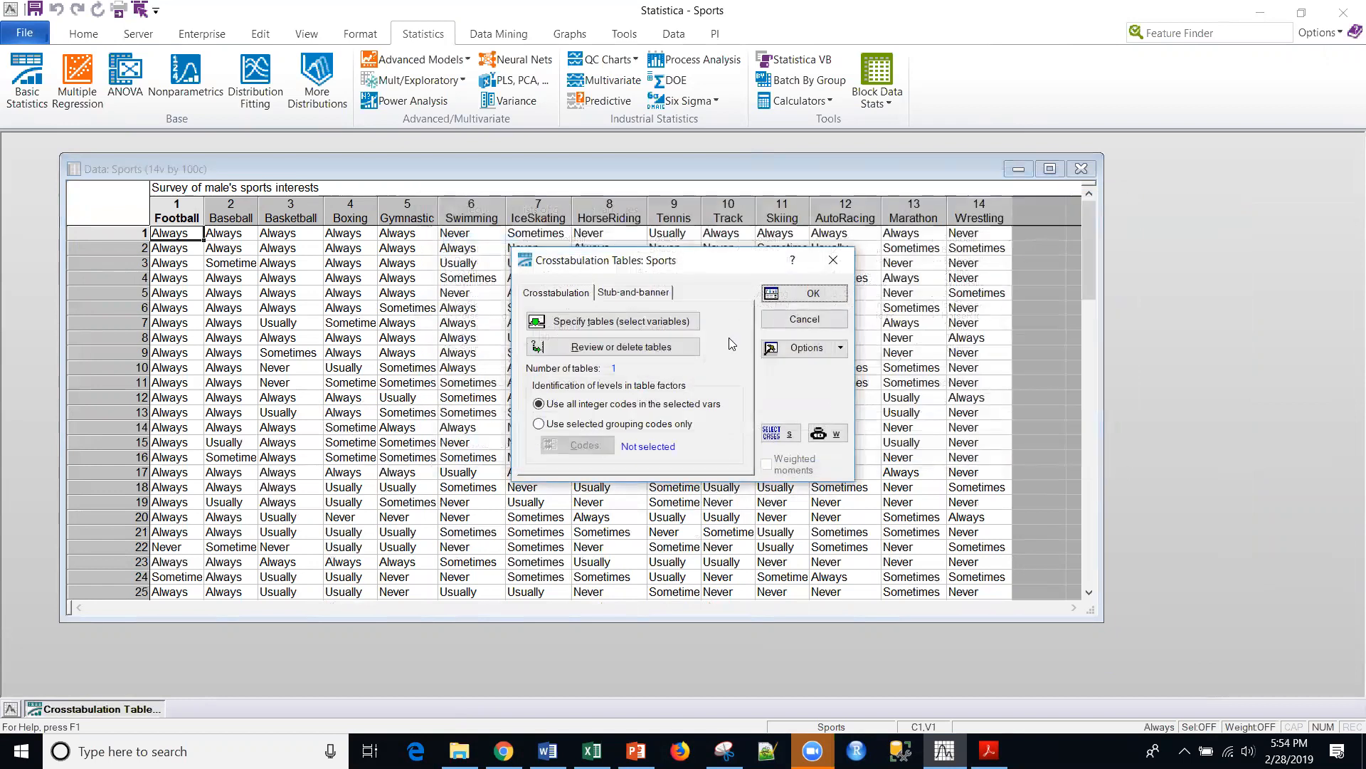
Step: Generate the summary frequency table for Football by Baseball, widen the workbook window, and inspect the Always/Always and Never/Never counts
click(772, 297)
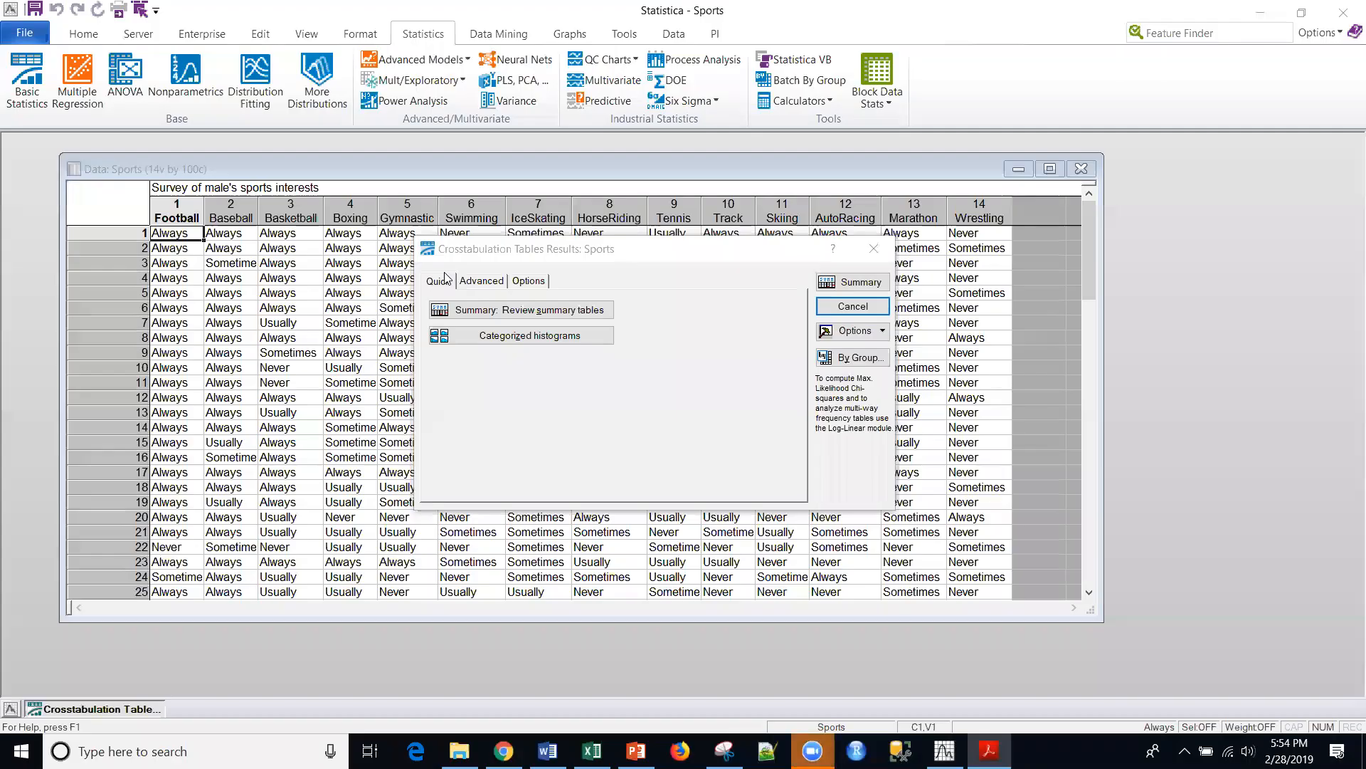
click(485, 309)
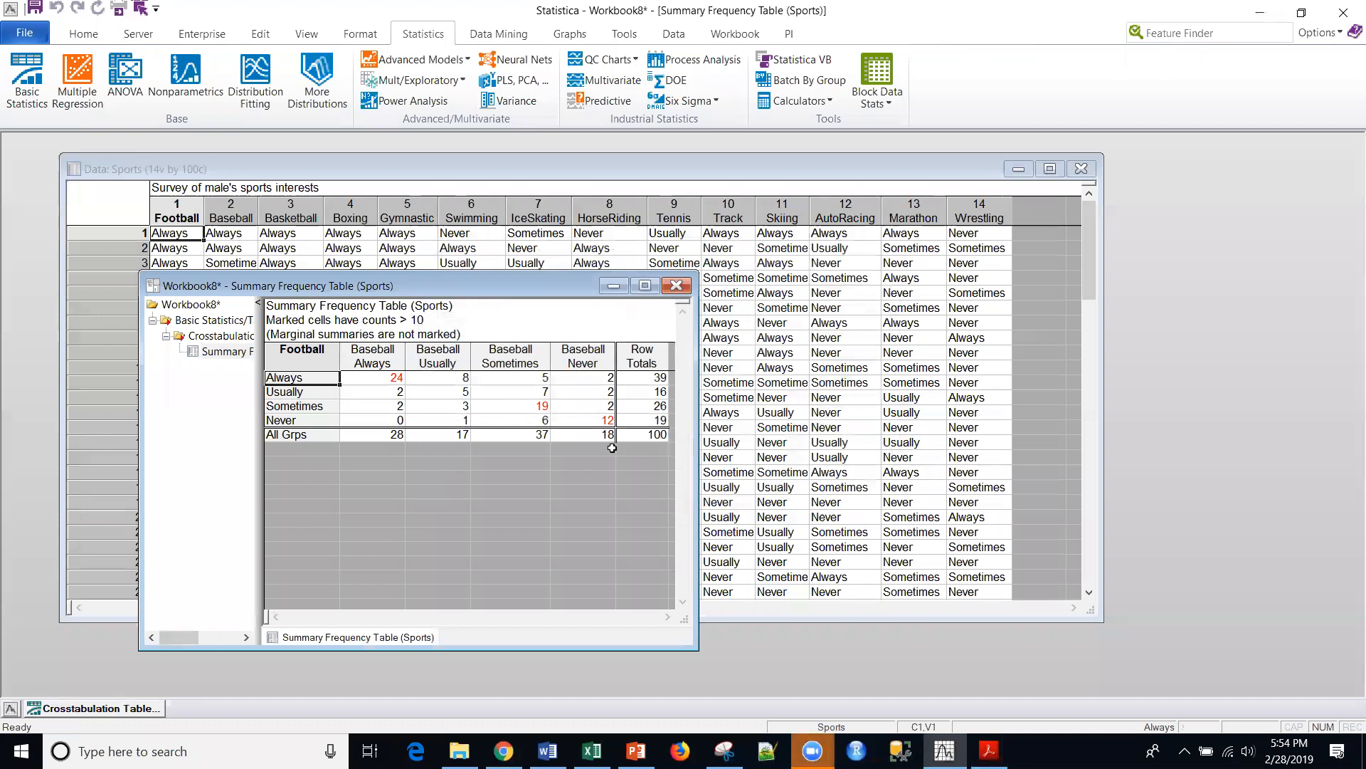
drag(695, 496, 868, 497)
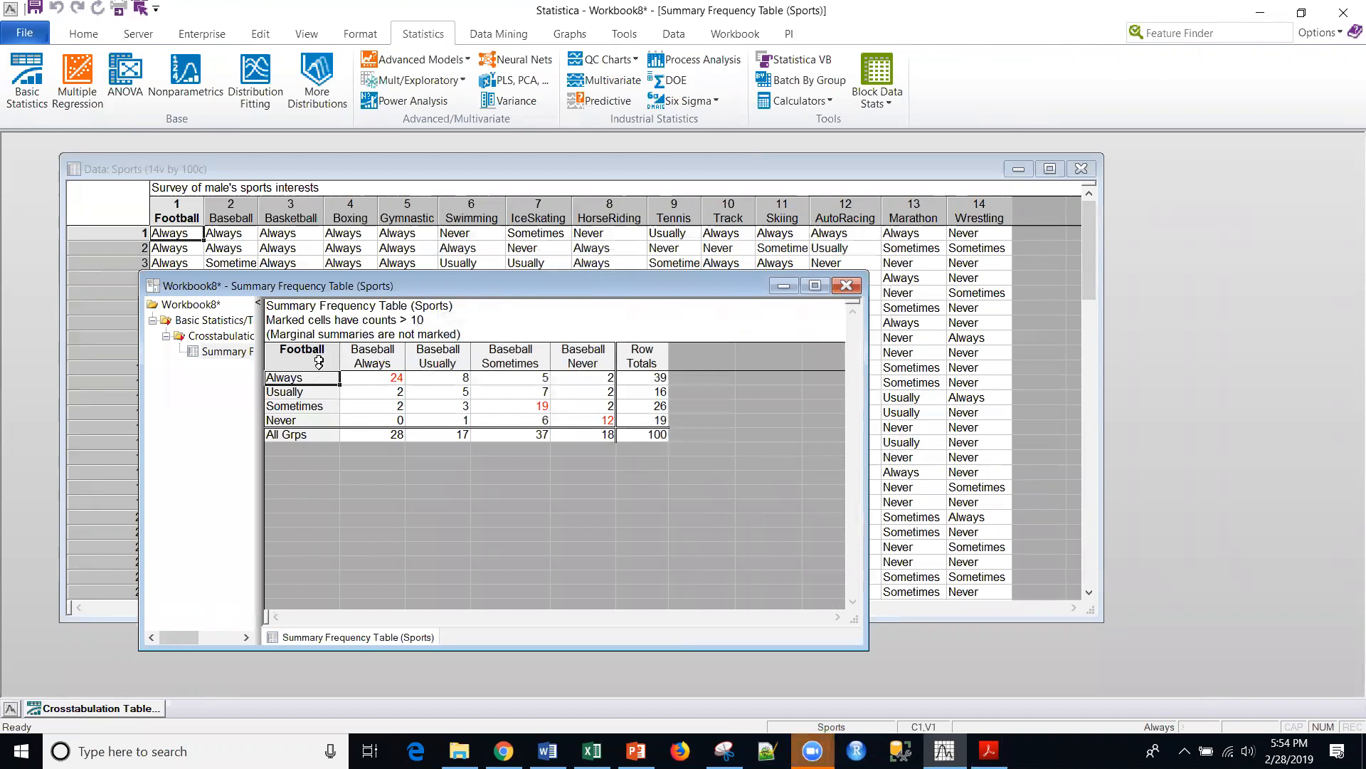
click(385, 377)
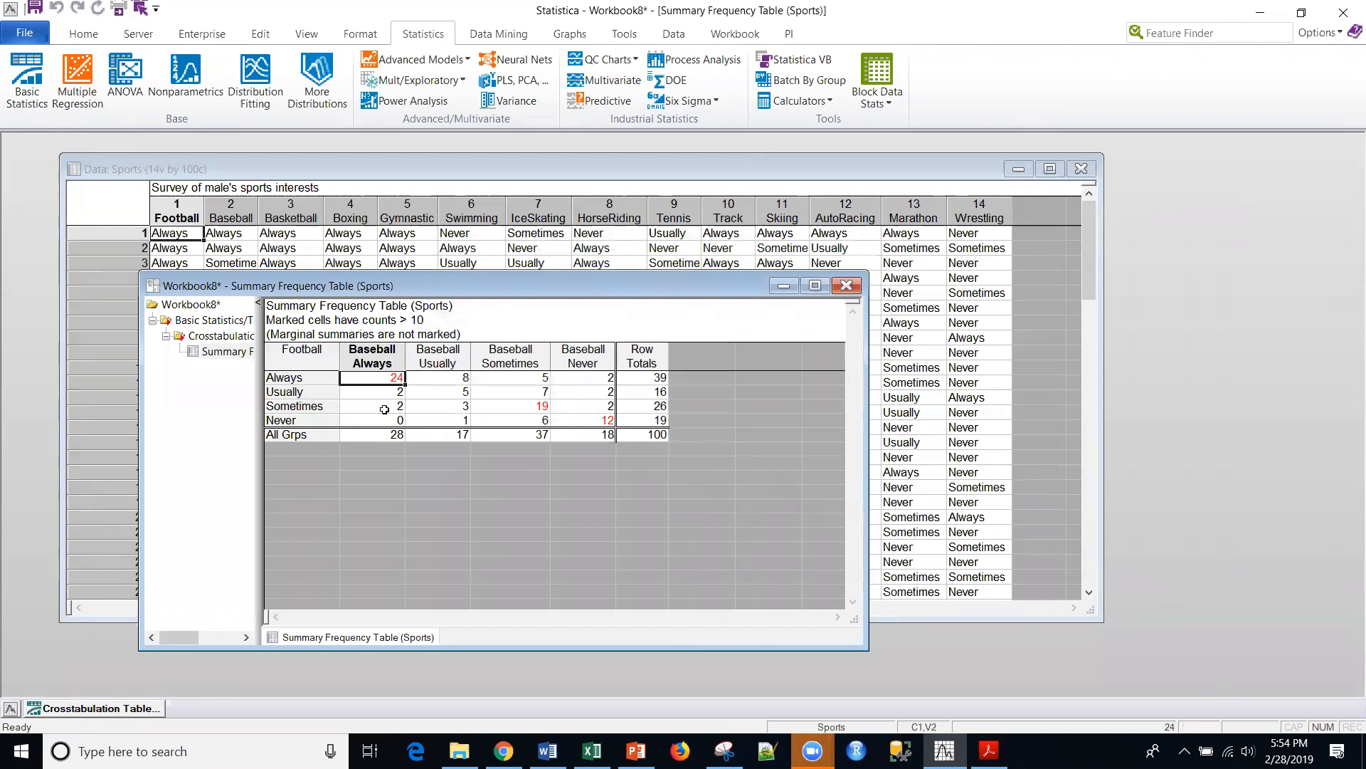
click(580, 420)
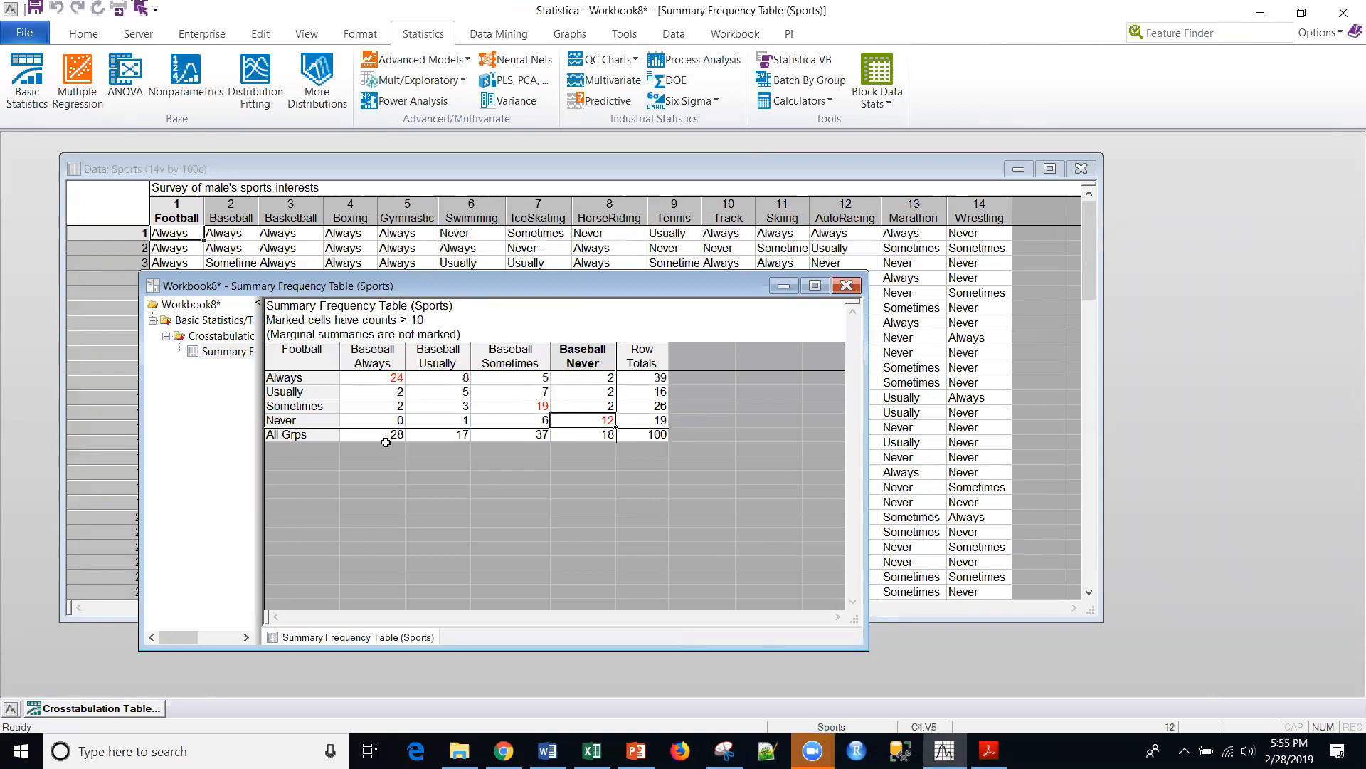
Step: Enable the Pearson & M-L Chi-square statistic and generate the detailed two-way tables for Football by Baseball
click(86, 708)
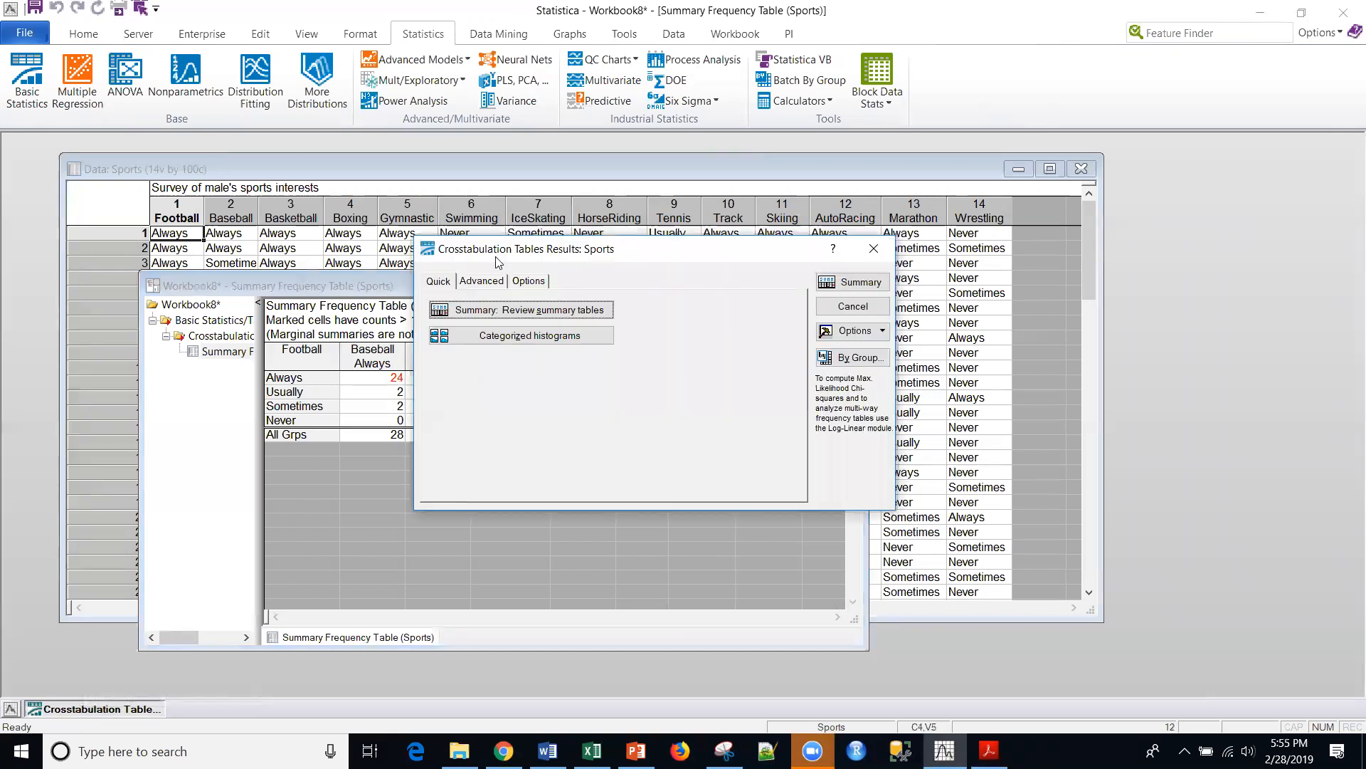
click(527, 282)
click(615, 323)
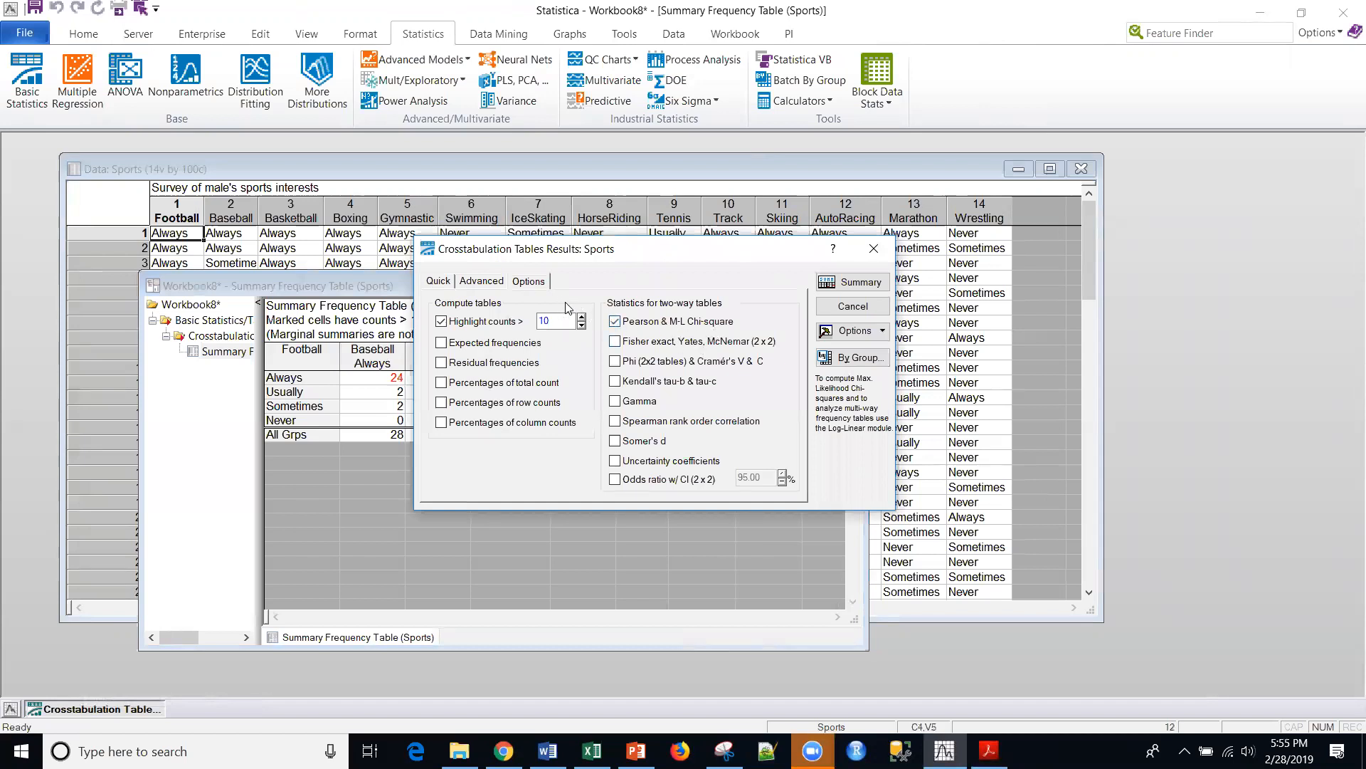
click(482, 283)
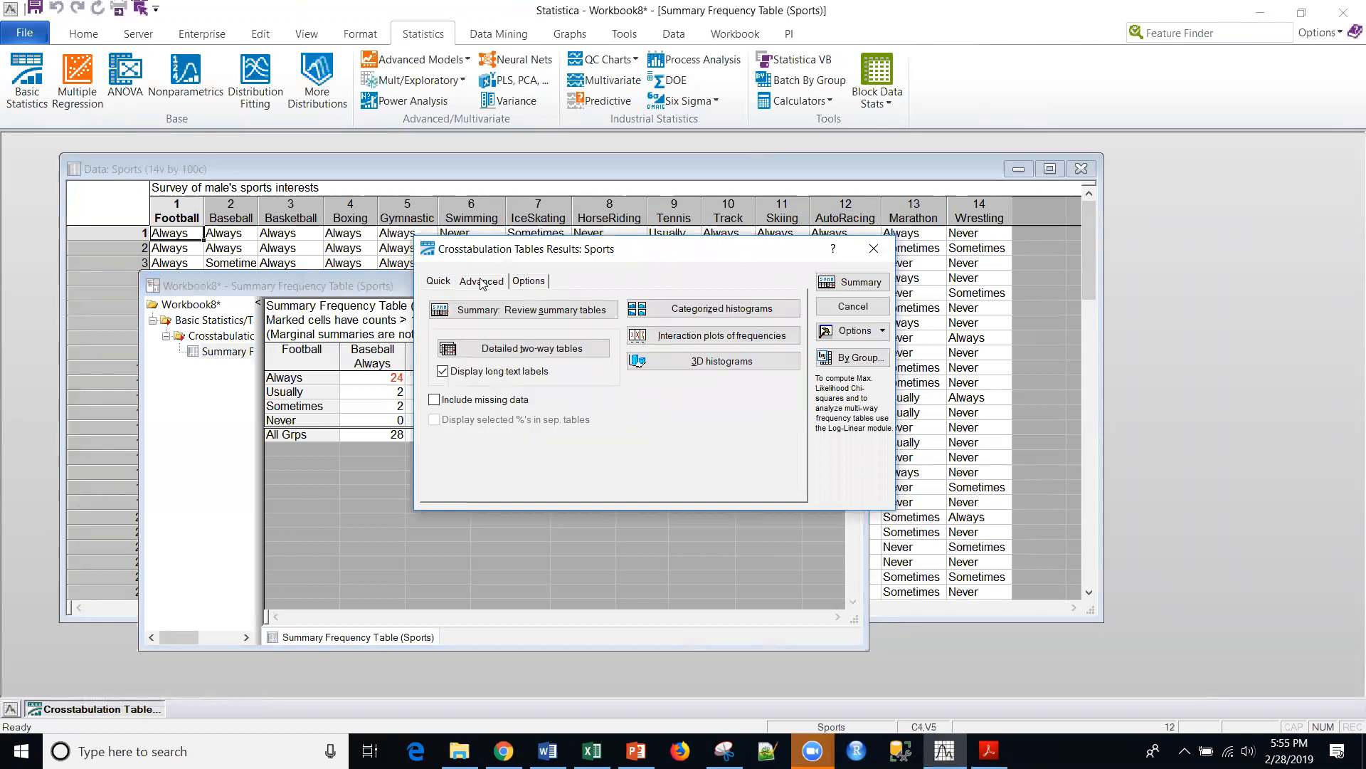
click(509, 349)
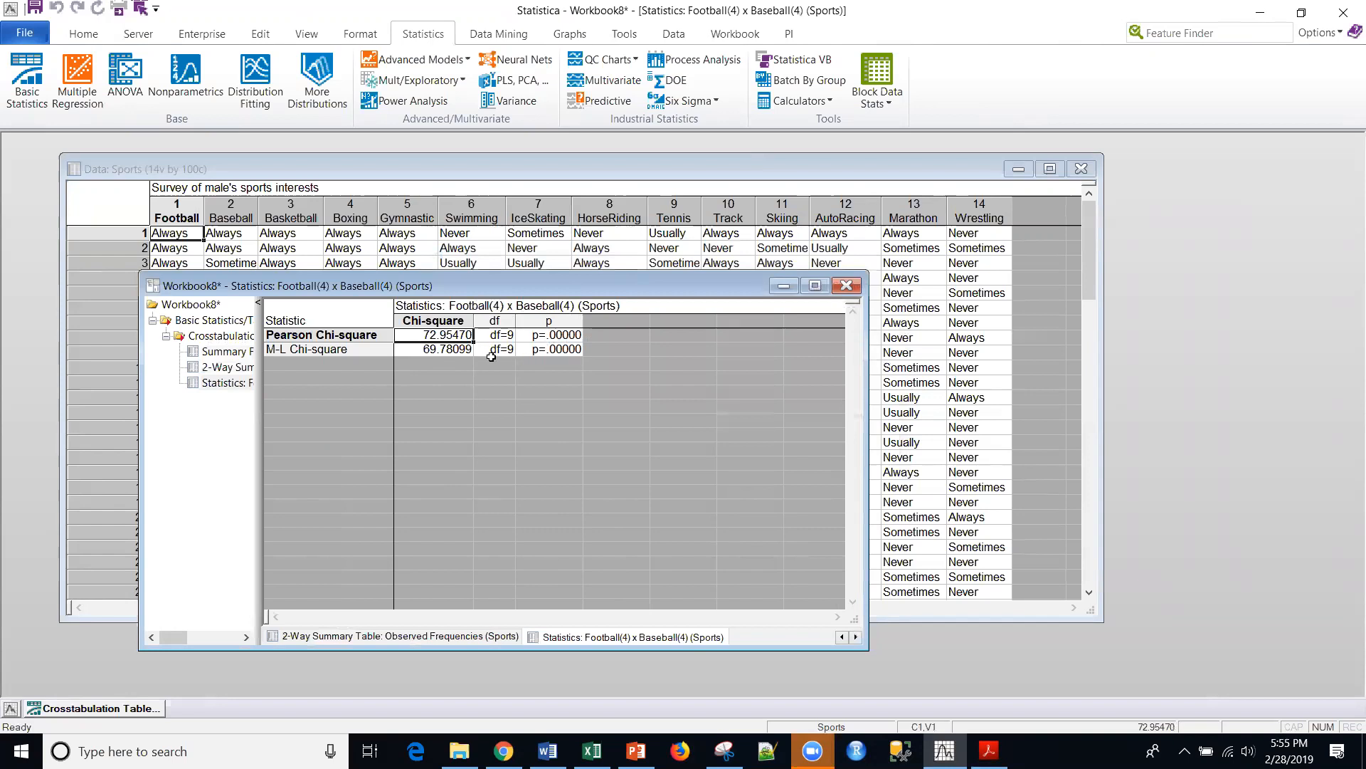
key(alt+Tab)
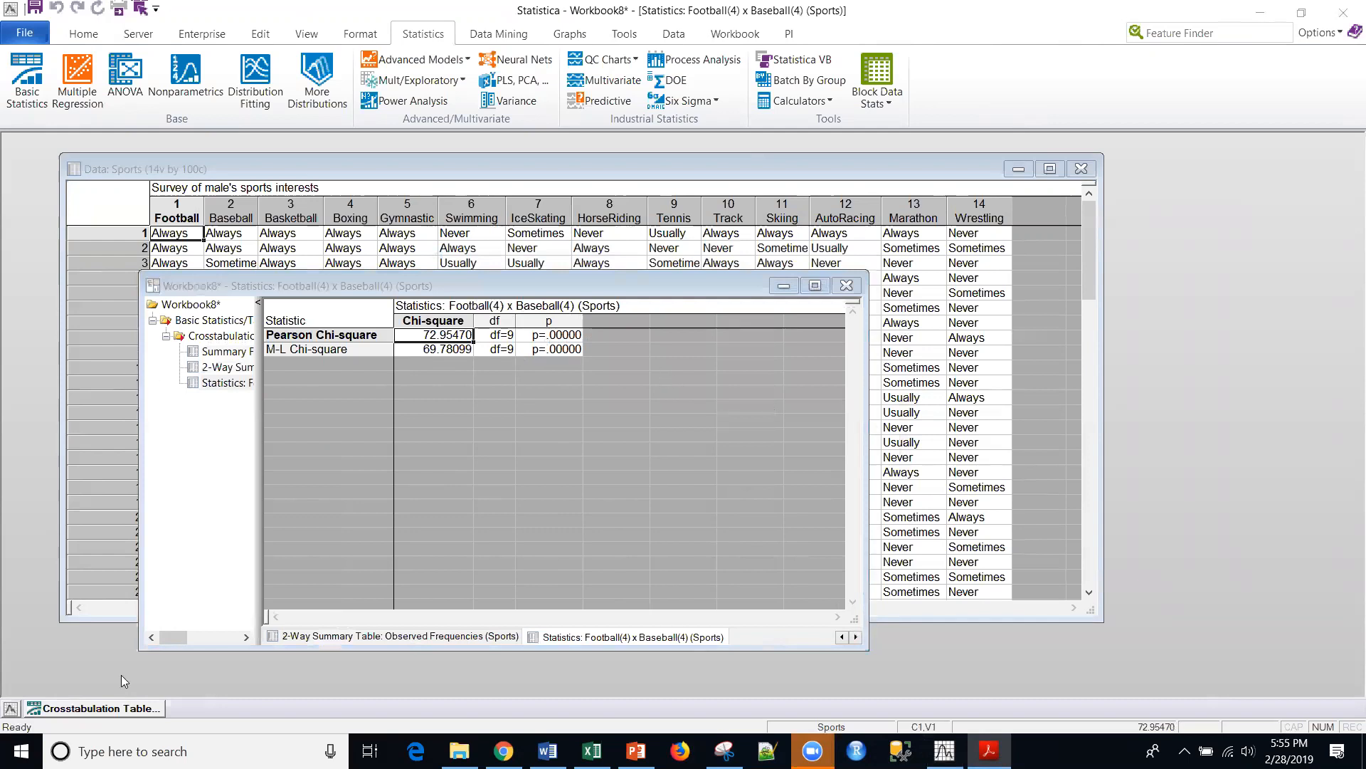
Step: Create a 3D histogram of Football by Baseball, maximize the workbook, and rotate the graph slightly
click(71, 709)
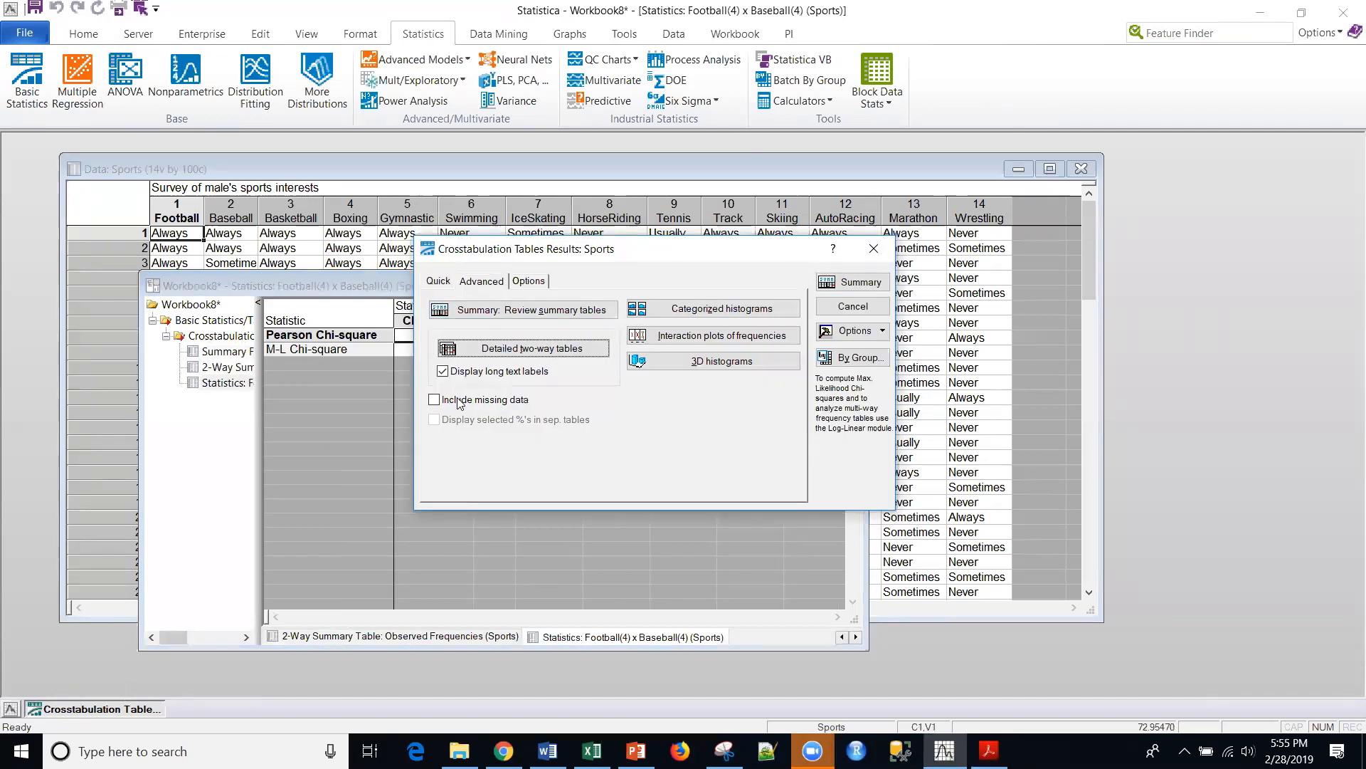
click(685, 361)
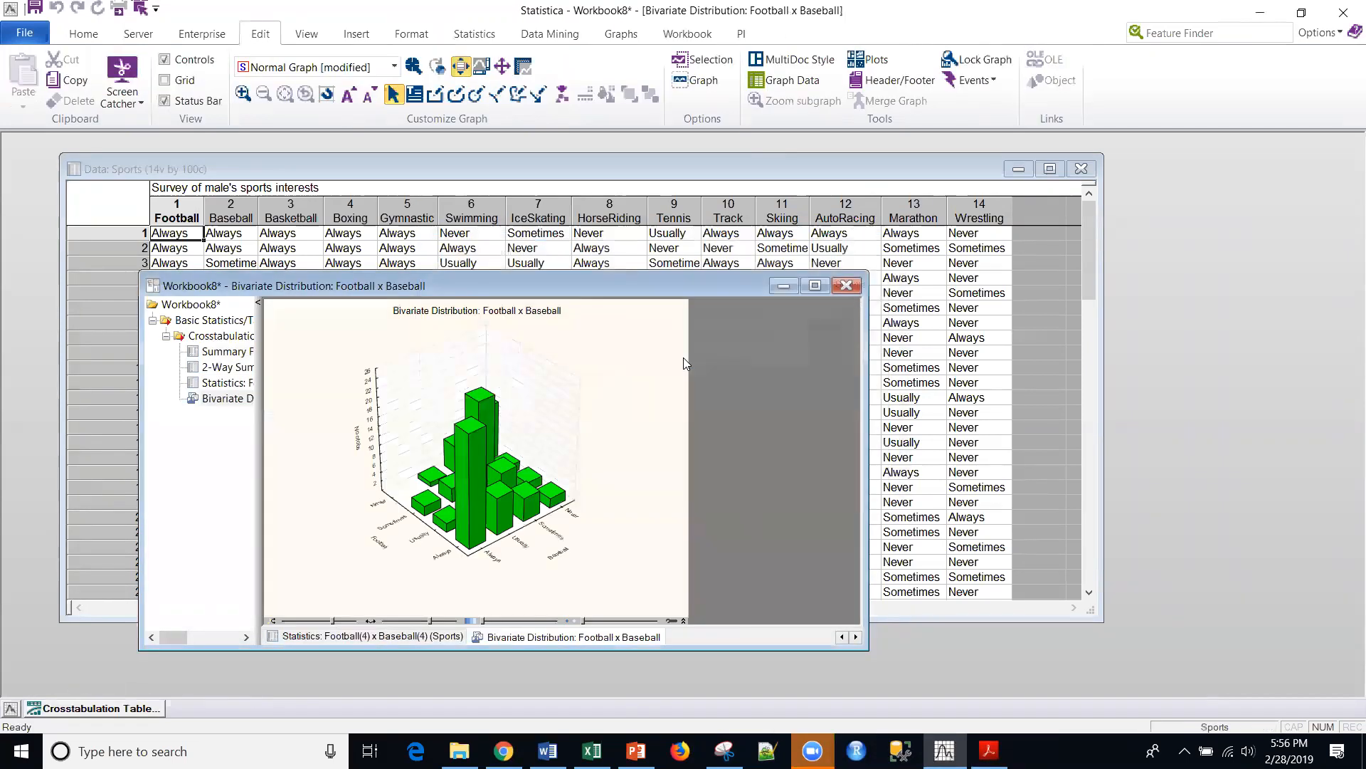
click(804, 286)
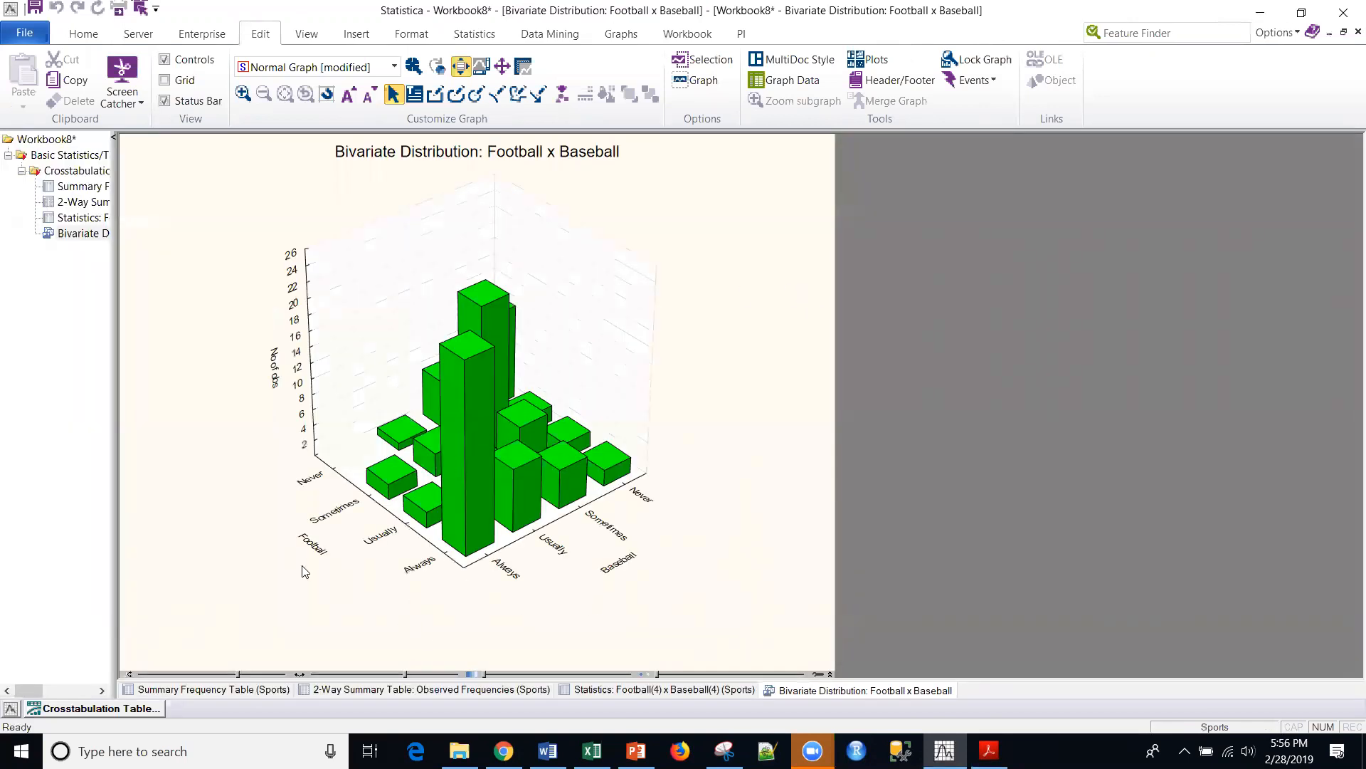
drag(409, 675, 403, 676)
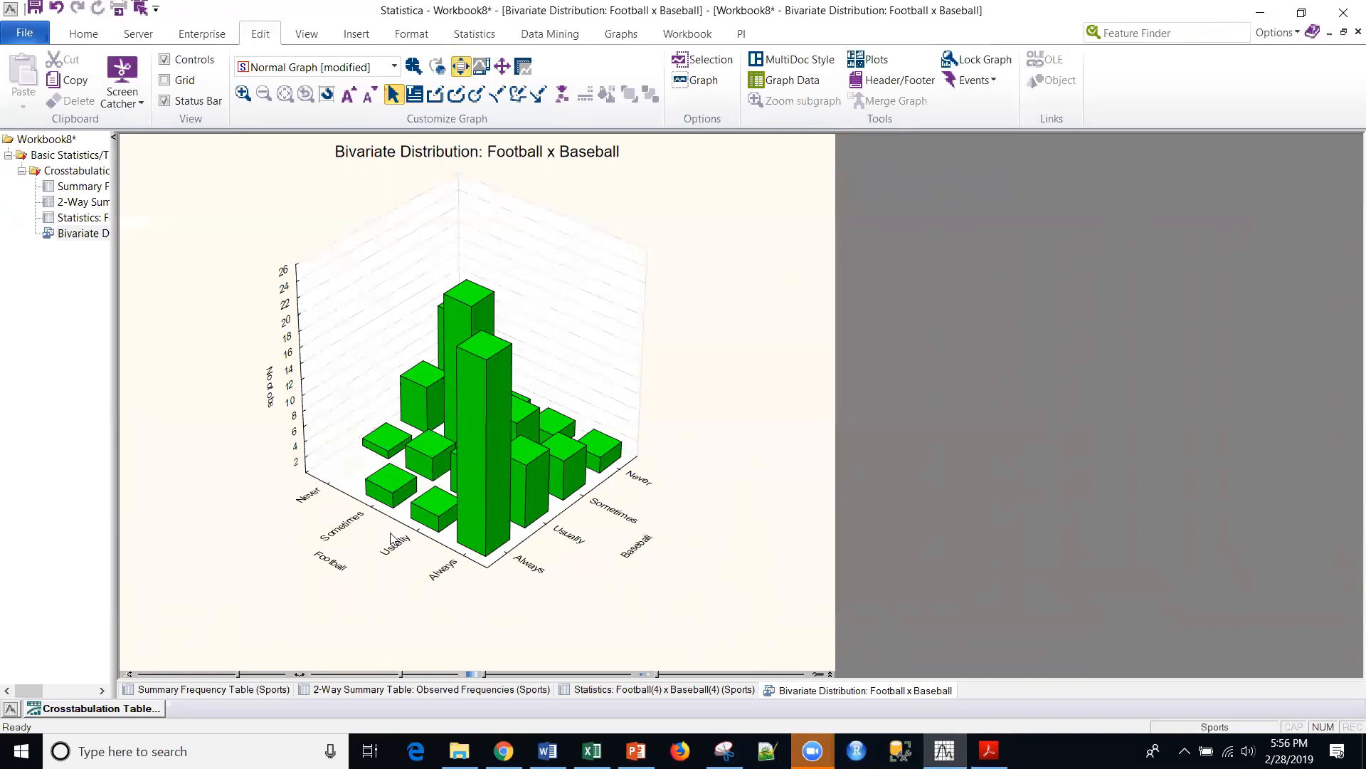
Step: Look up the help page describing the table and statistics options for the crosstabulation results
click(989, 750)
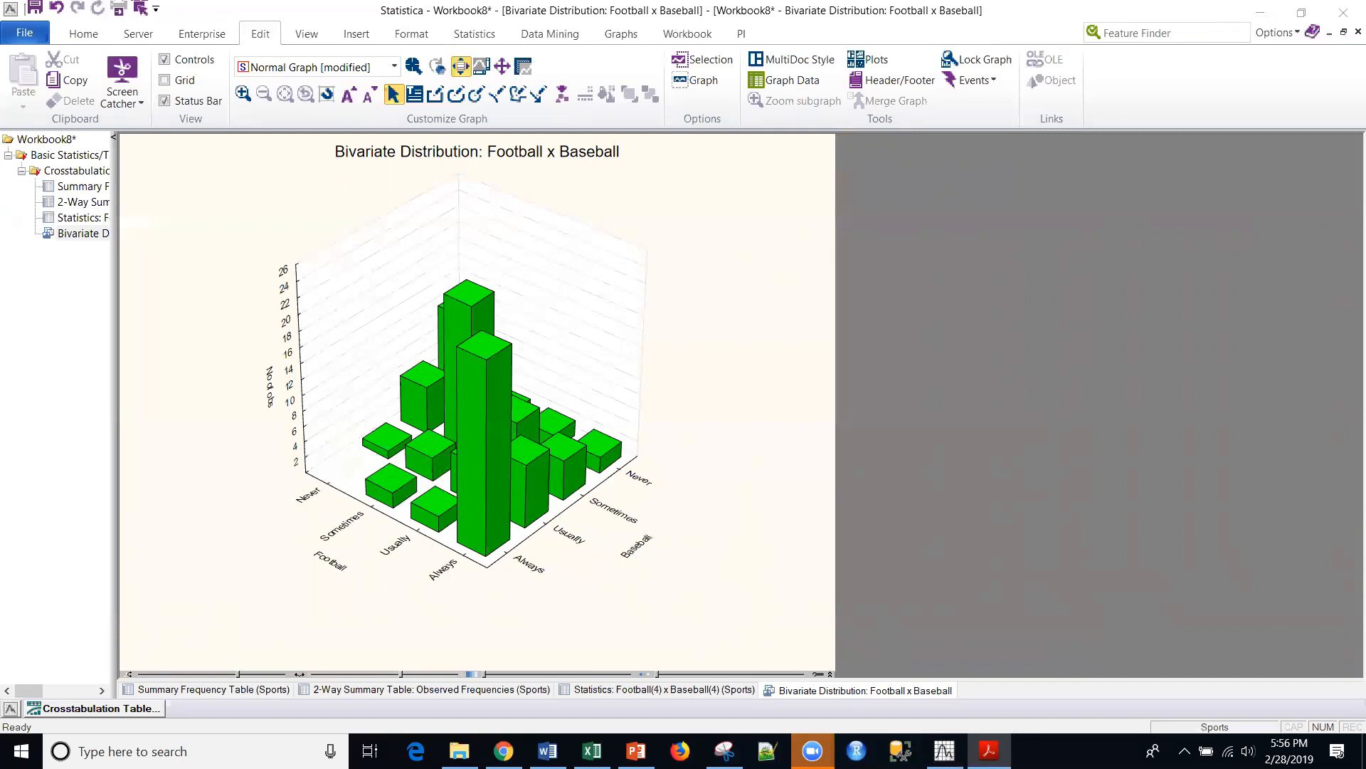
click(78, 714)
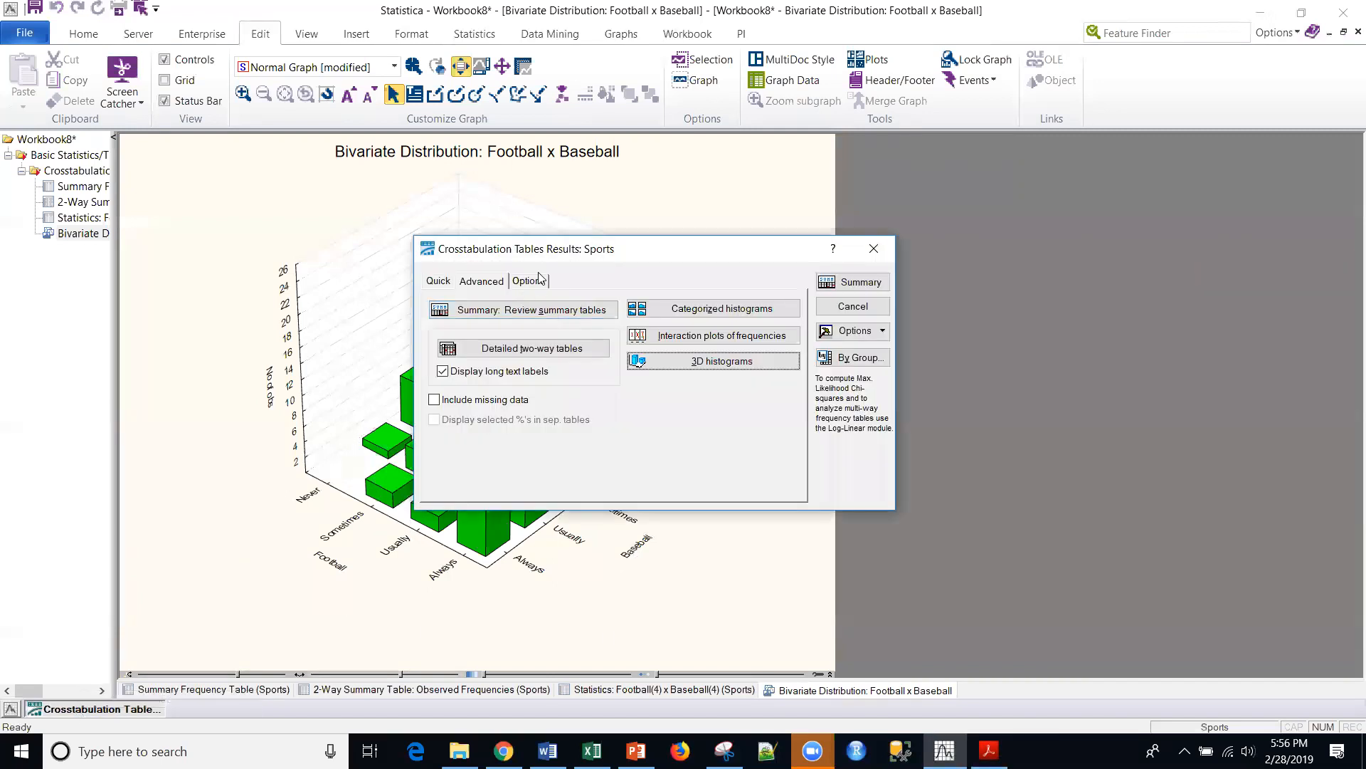
click(537, 286)
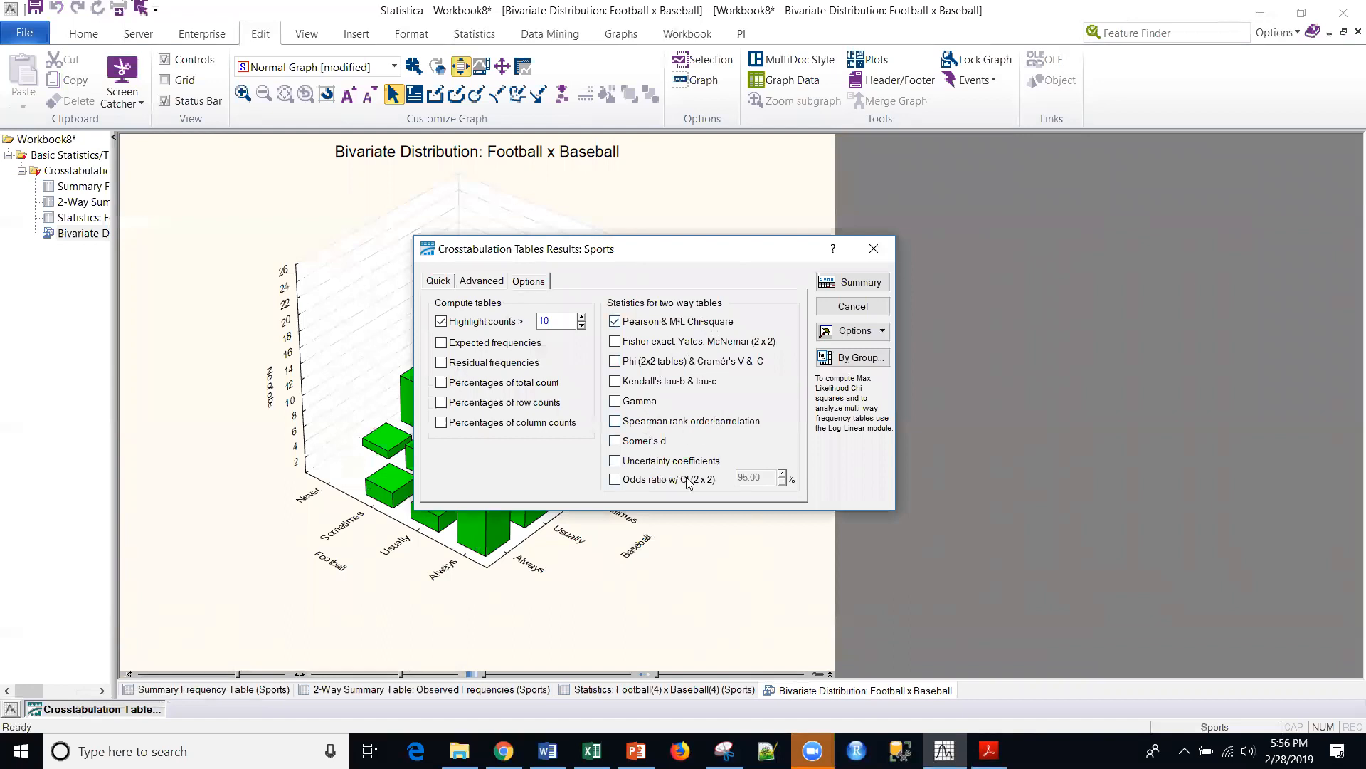
click(840, 247)
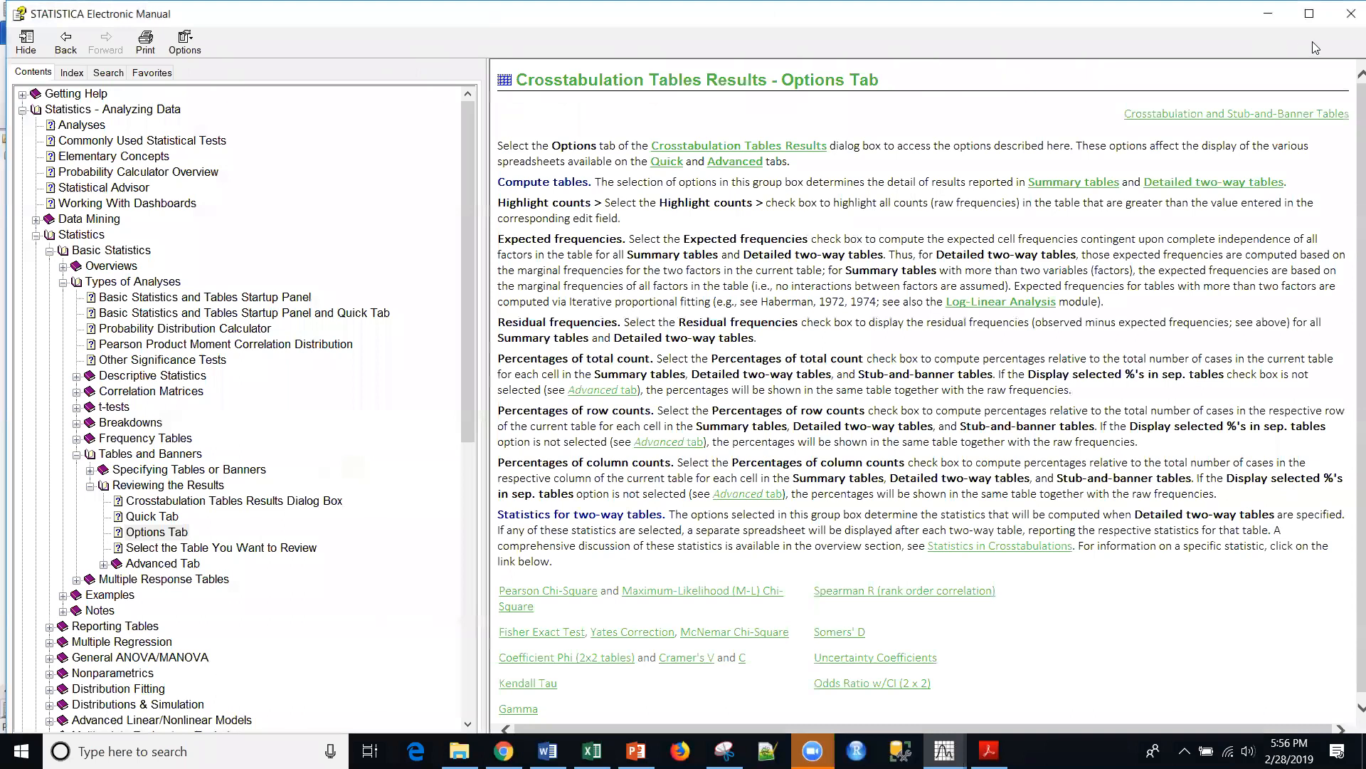
click(1273, 17)
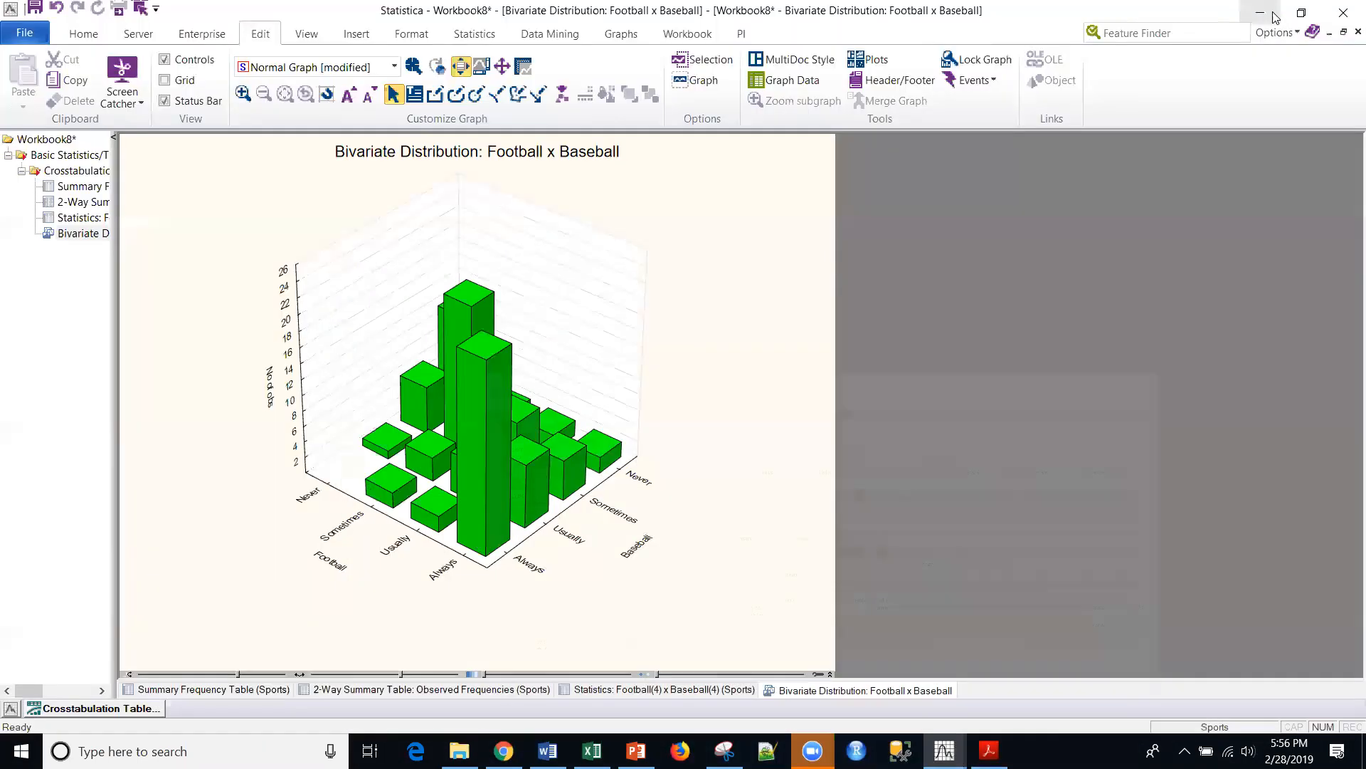
Step: Specify a new crosstabulation of Football, Baseball and Basketball in three grouping lists and generate its summary frequency table
click(83, 709)
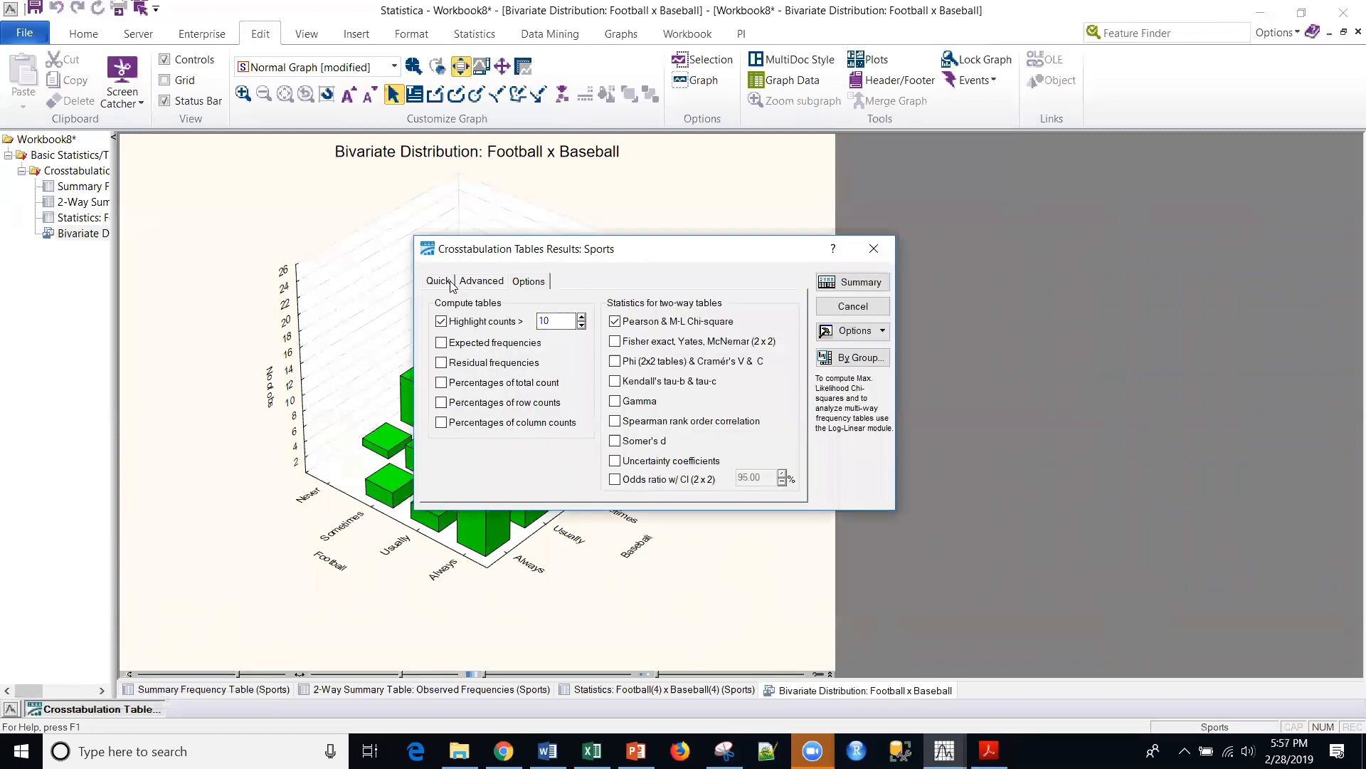
click(853, 306)
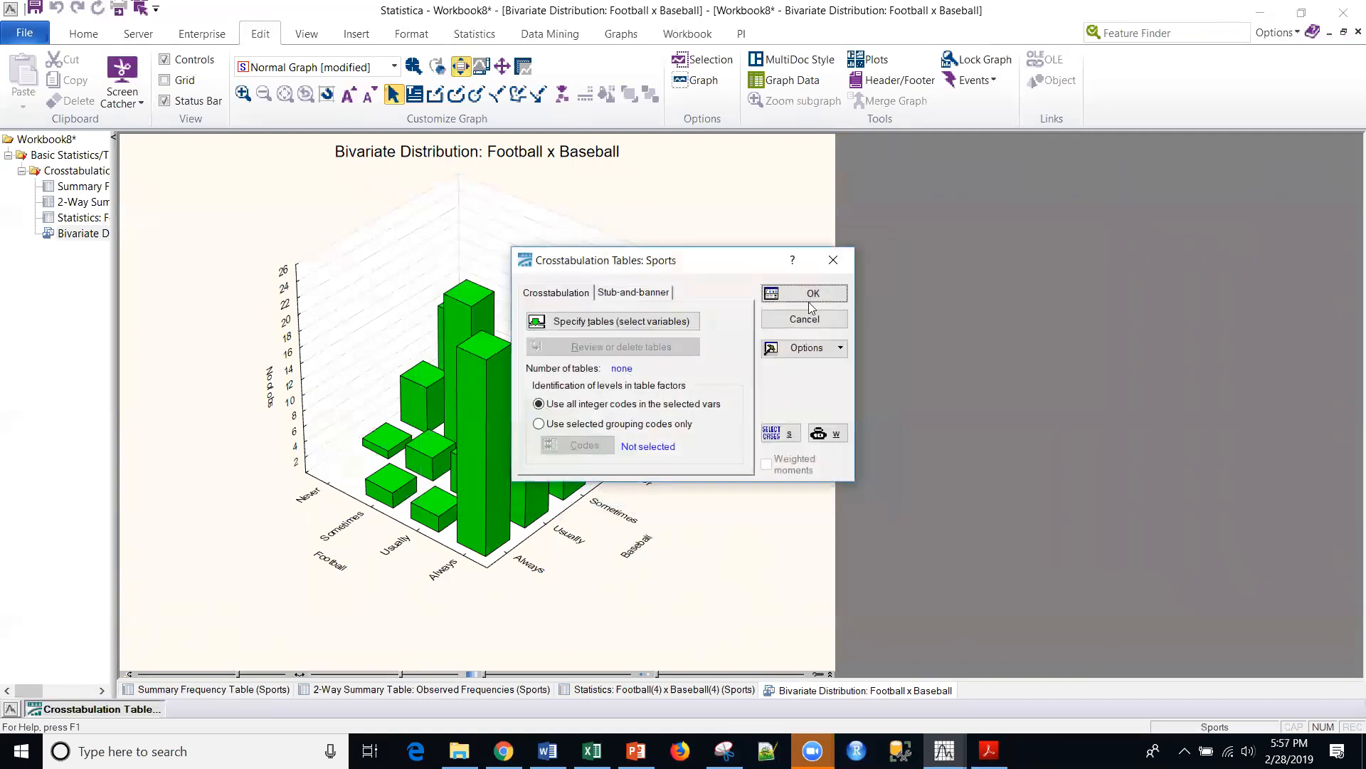
click(627, 326)
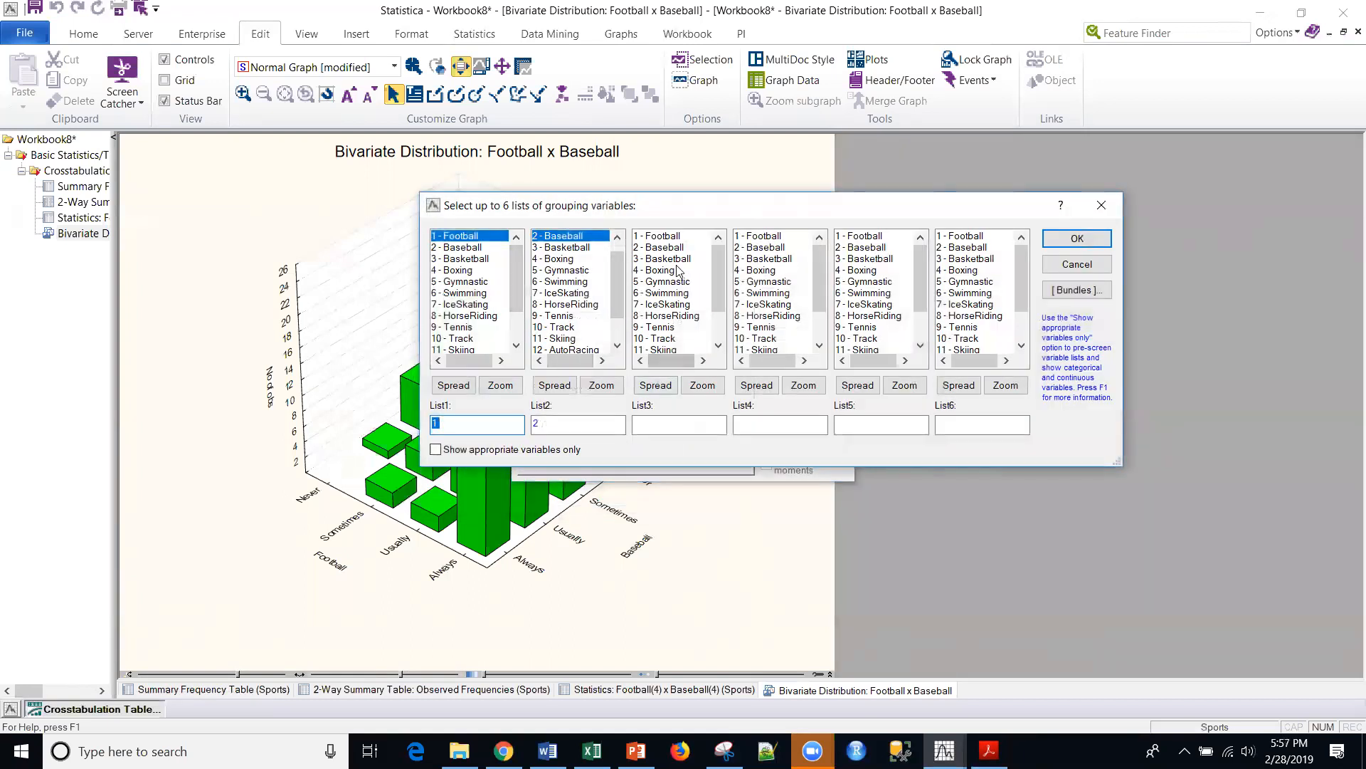
click(676, 259)
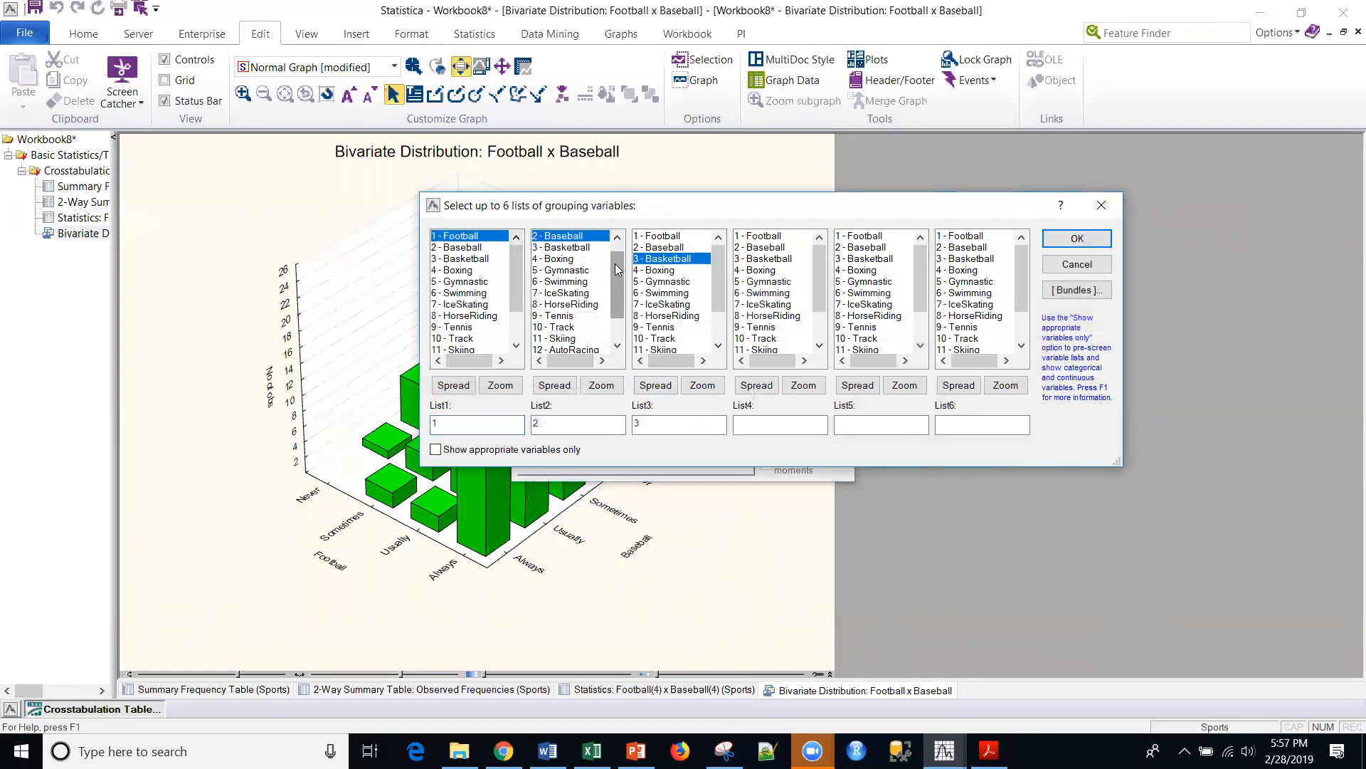
scroll(617, 274, up, 1)
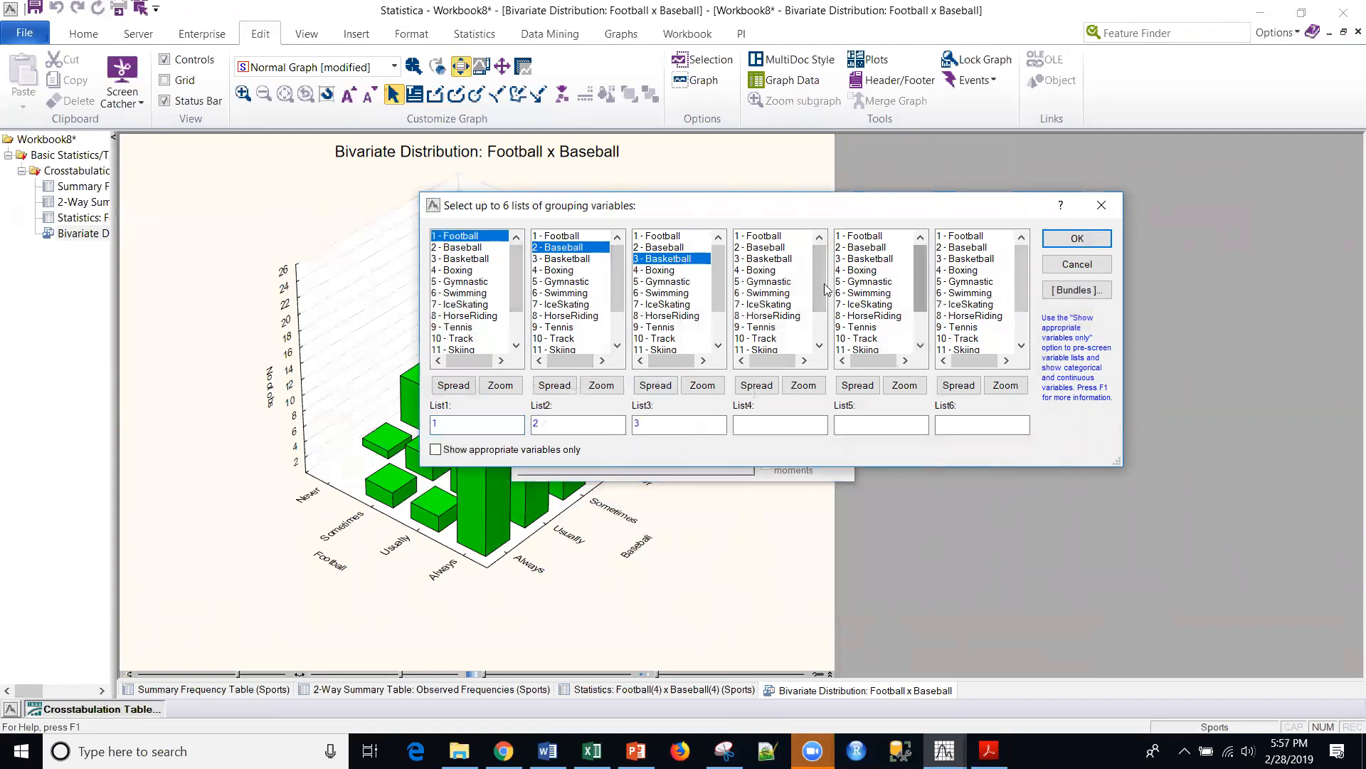
click(1078, 238)
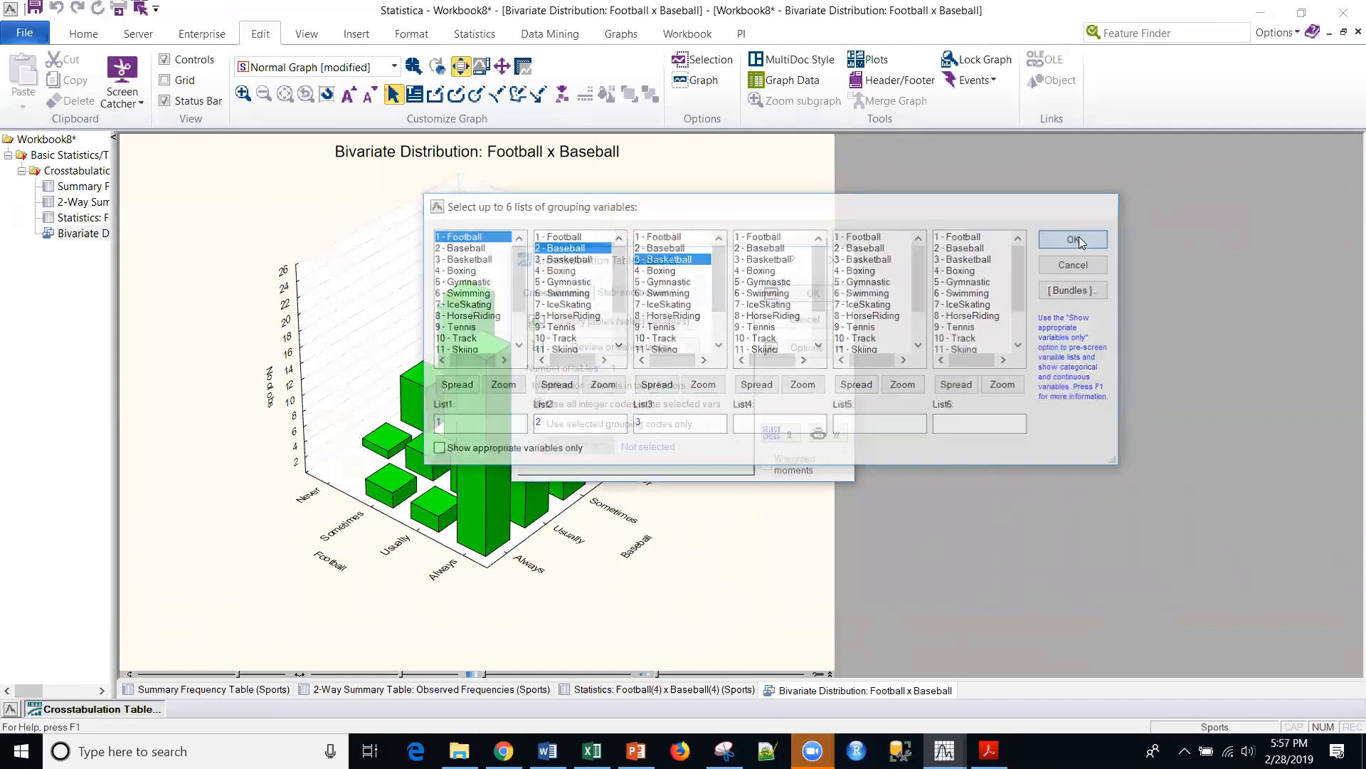
click(815, 303)
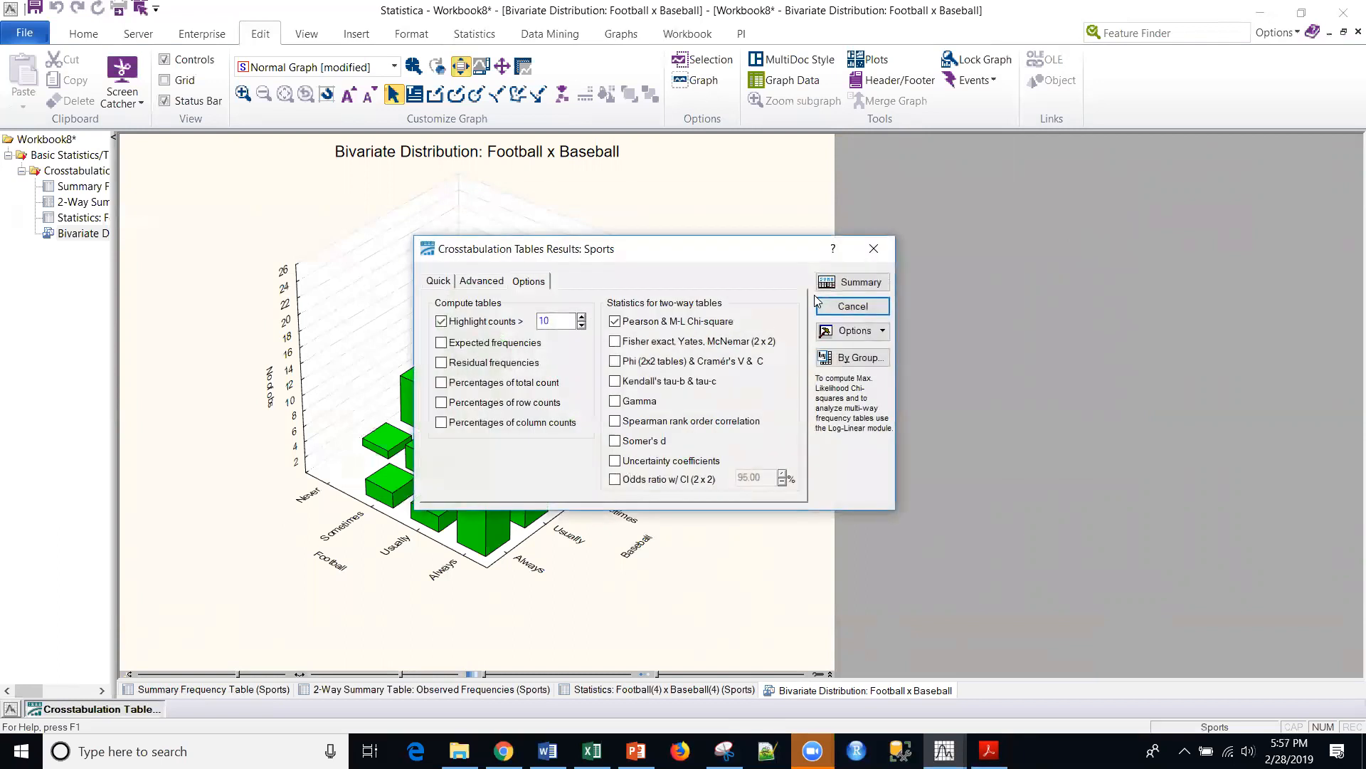
click(850, 284)
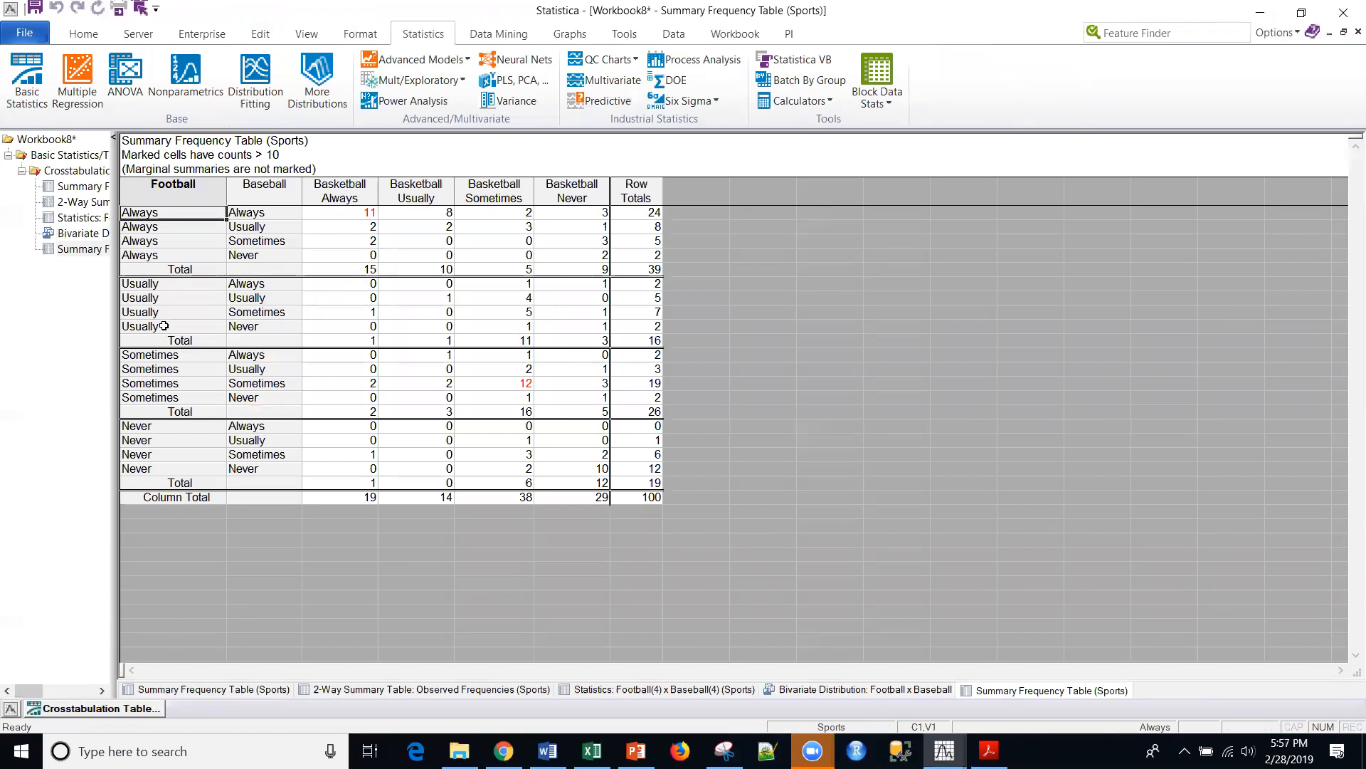
Step: Examine the three-way table's count for Sometimes in all three sports and the Basketball Always counts under Football Always
drag(157, 382, 242, 382)
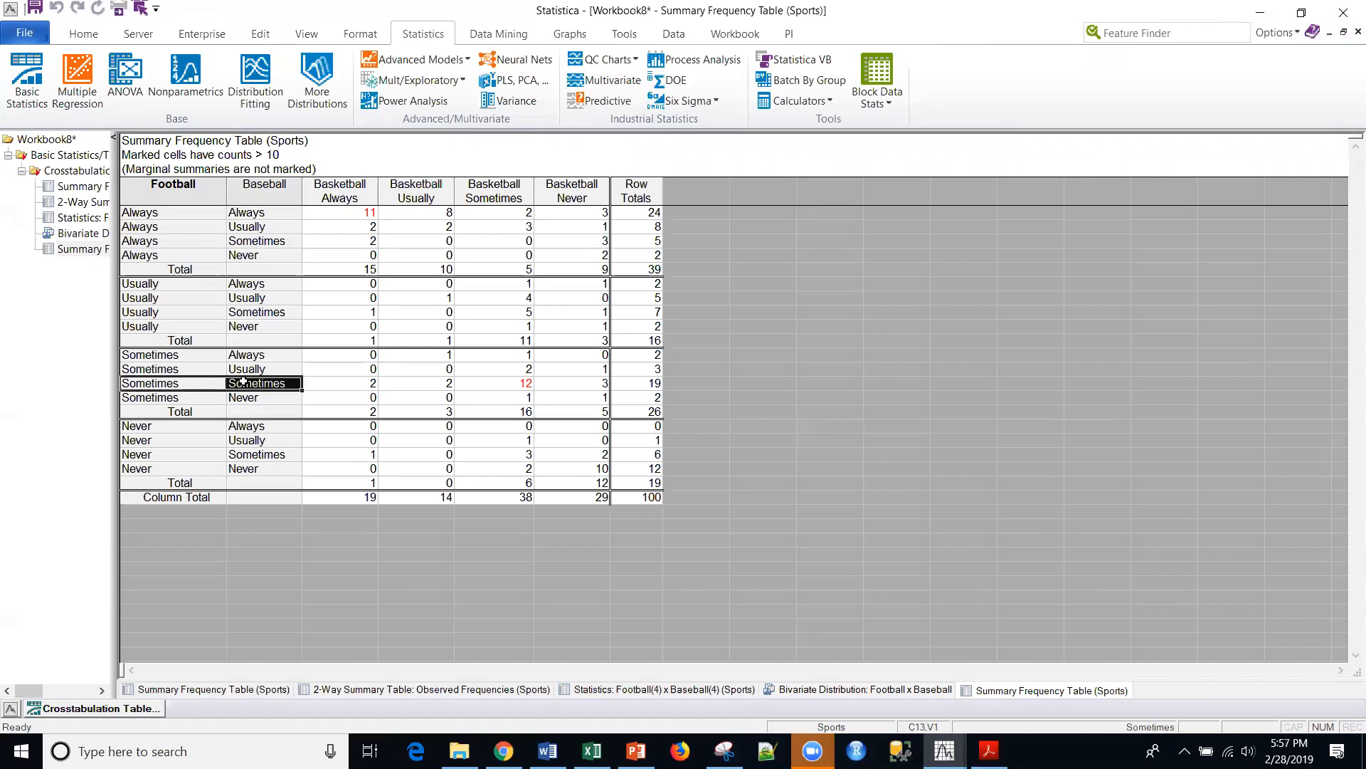
click(524, 385)
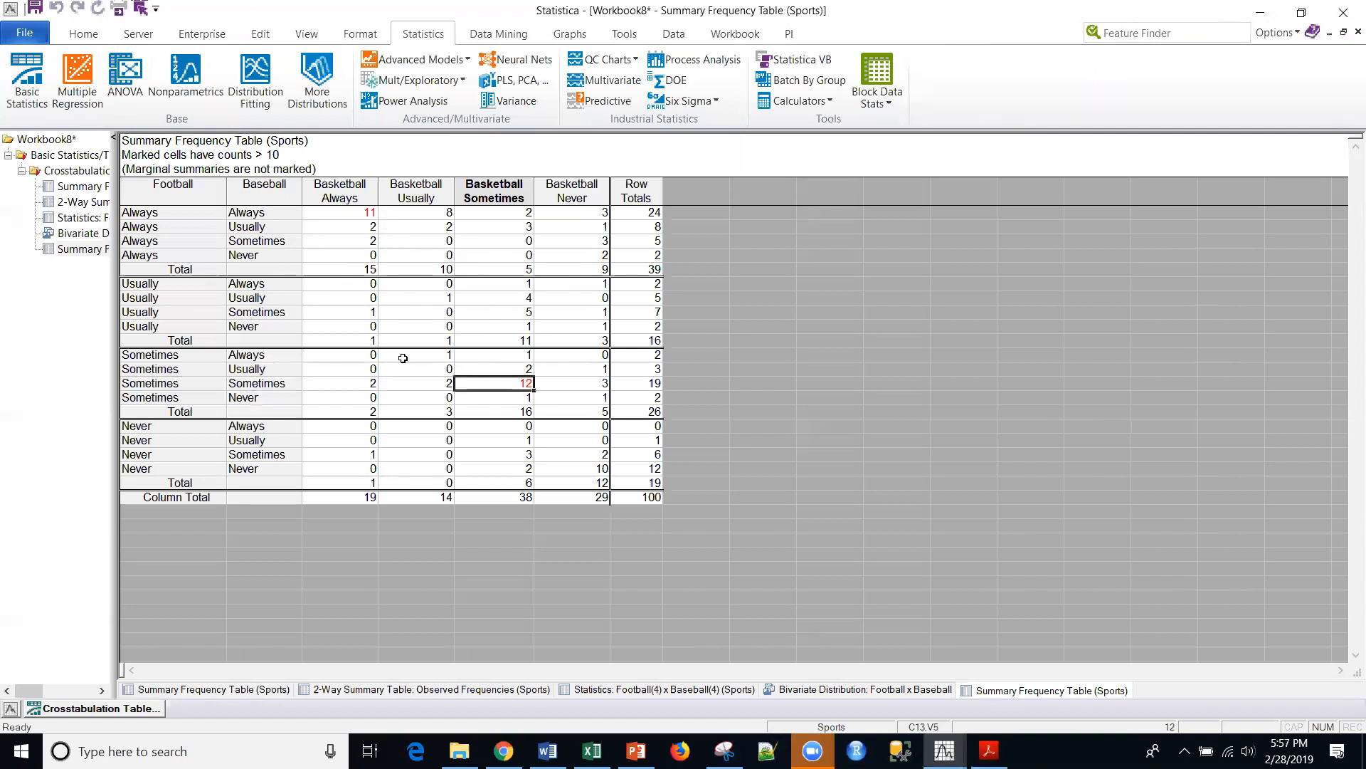
click(331, 207)
click(331, 227)
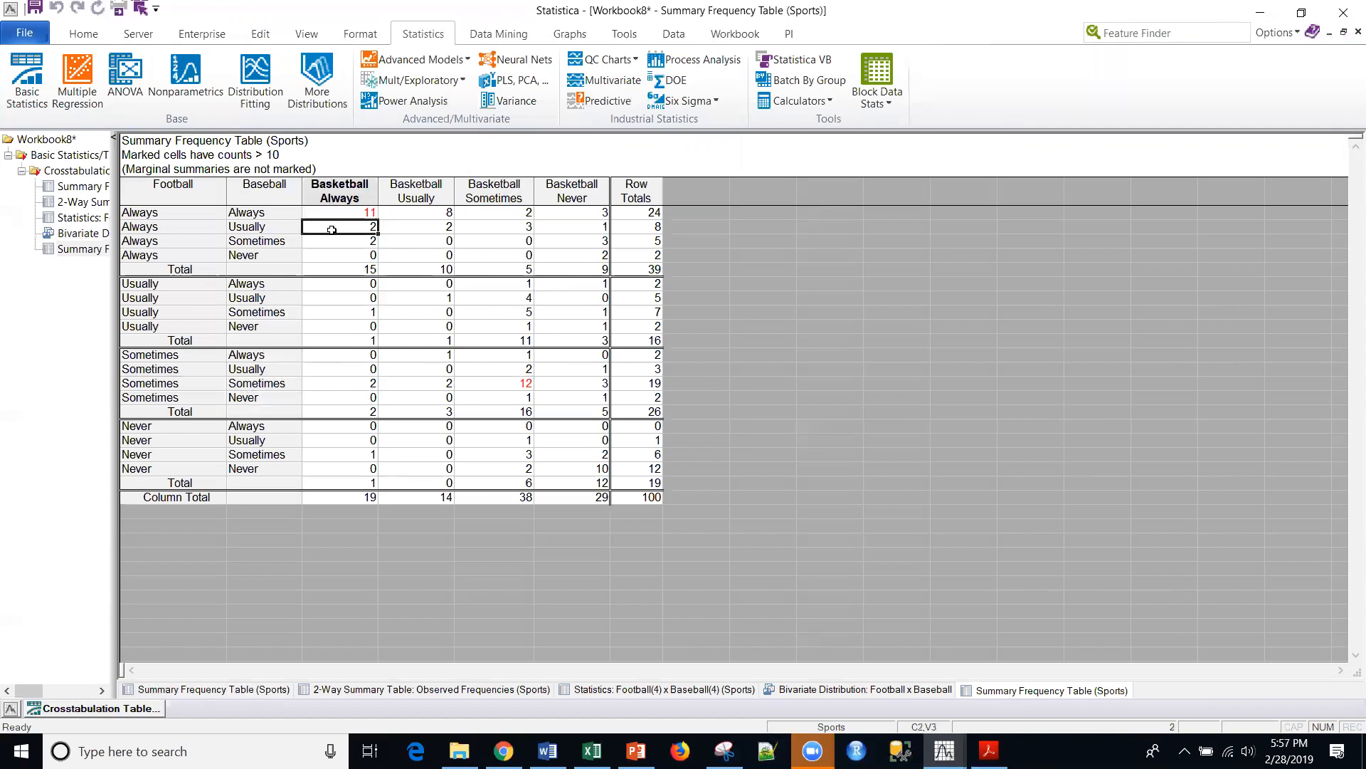
Step: Check the advanced output choices of the crosstabulation results and close the results to return to the table specification
click(93, 708)
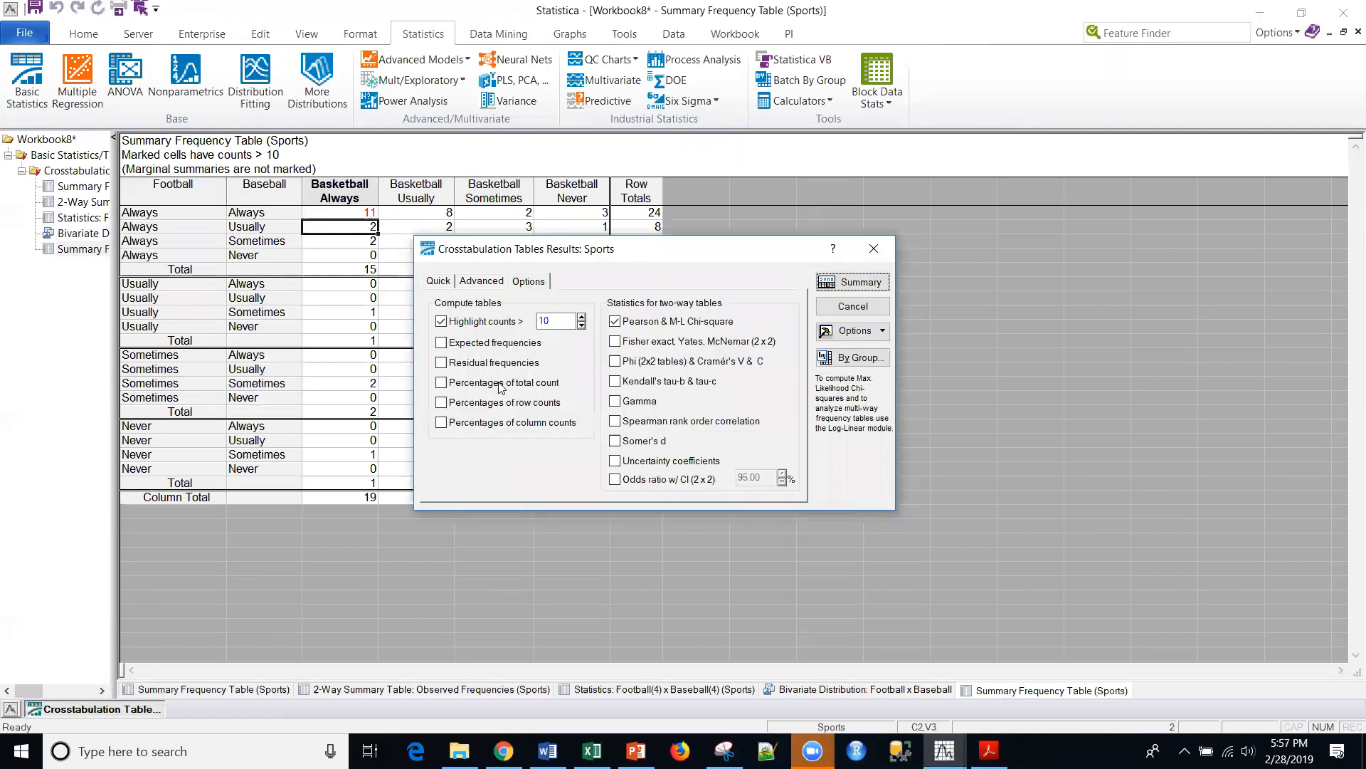
click(488, 282)
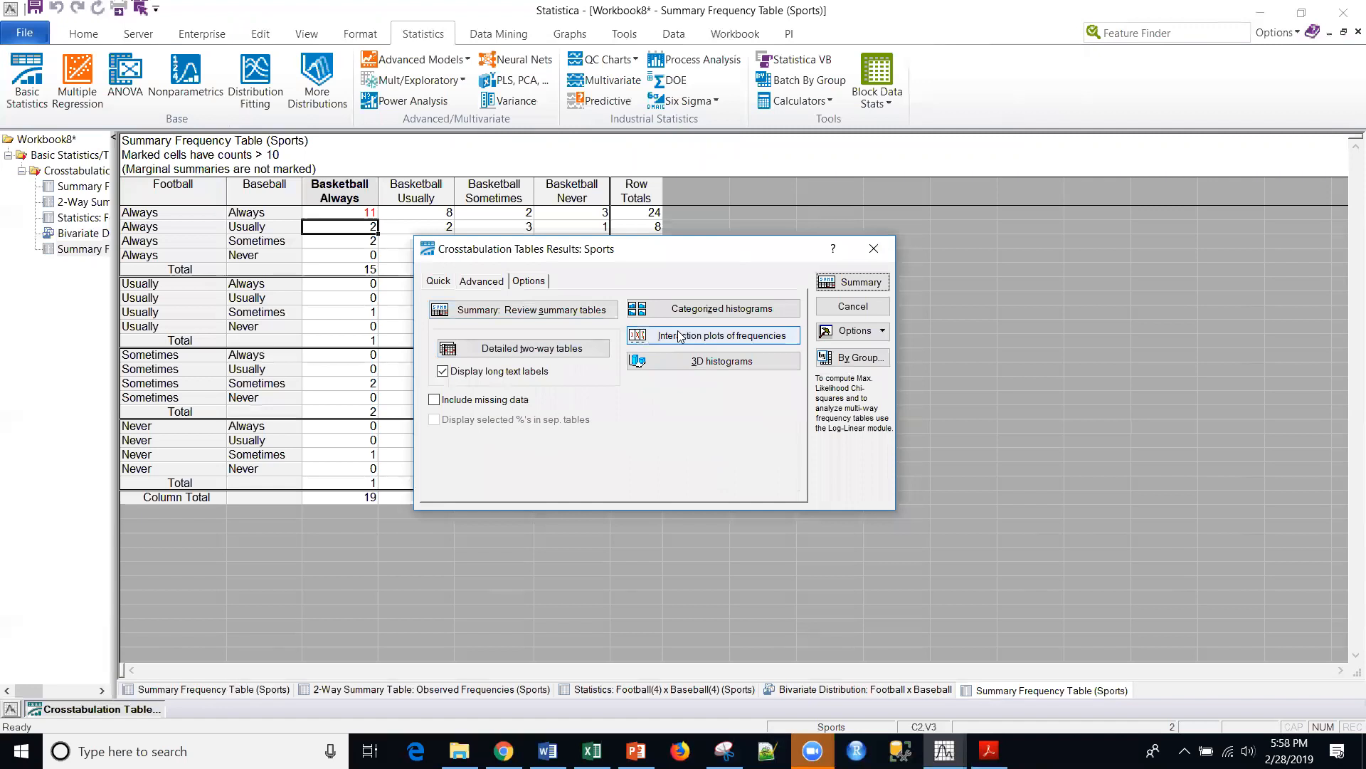
click(854, 307)
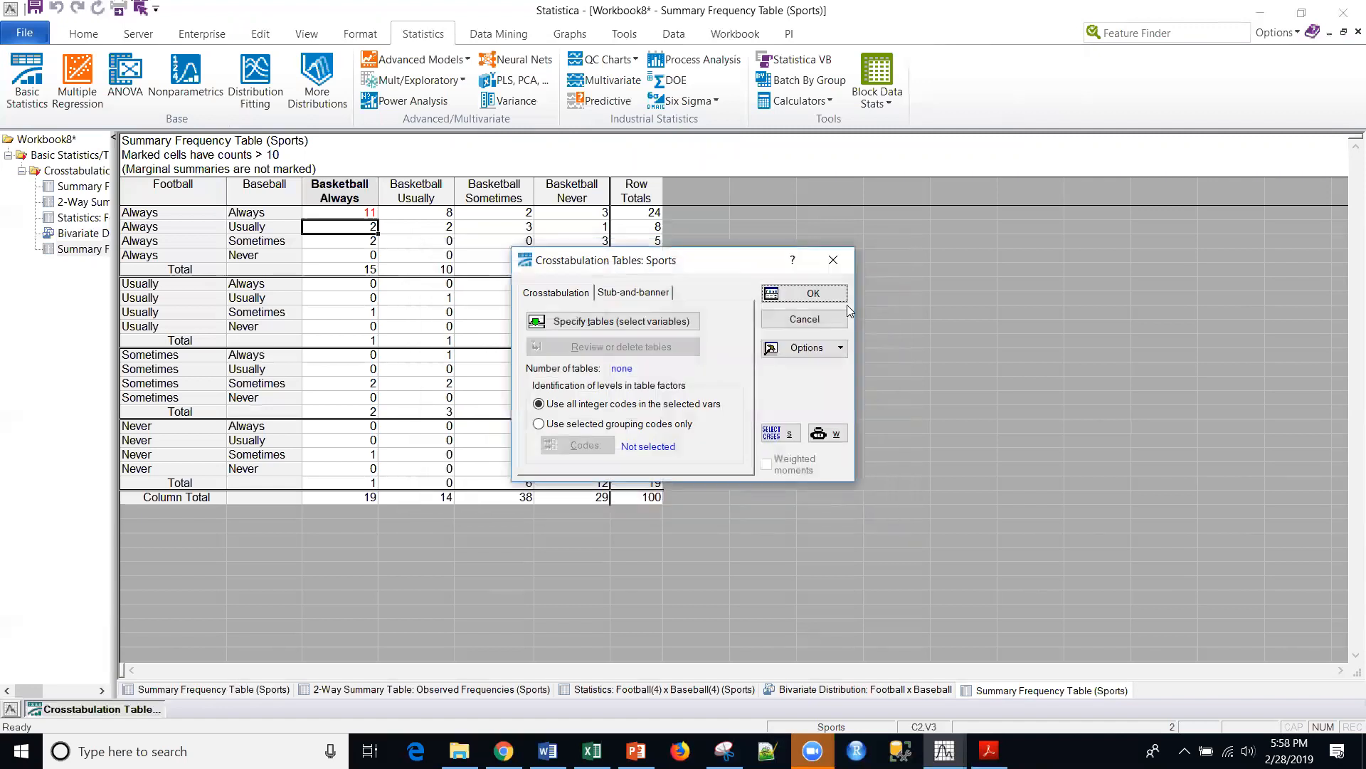